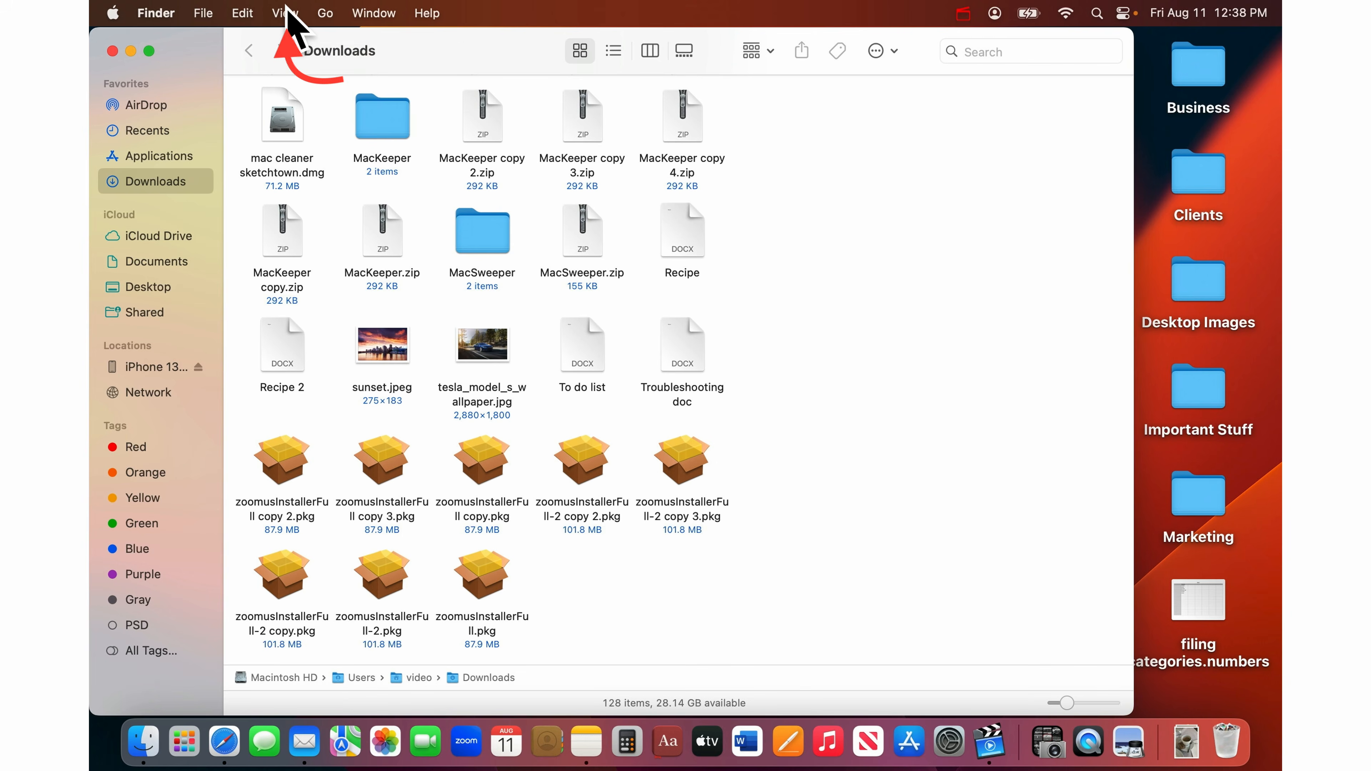
# - Switch Downloads to list view showing Date Modified, Size, Kind and Date Added columns
pyautogui.click(284, 13)
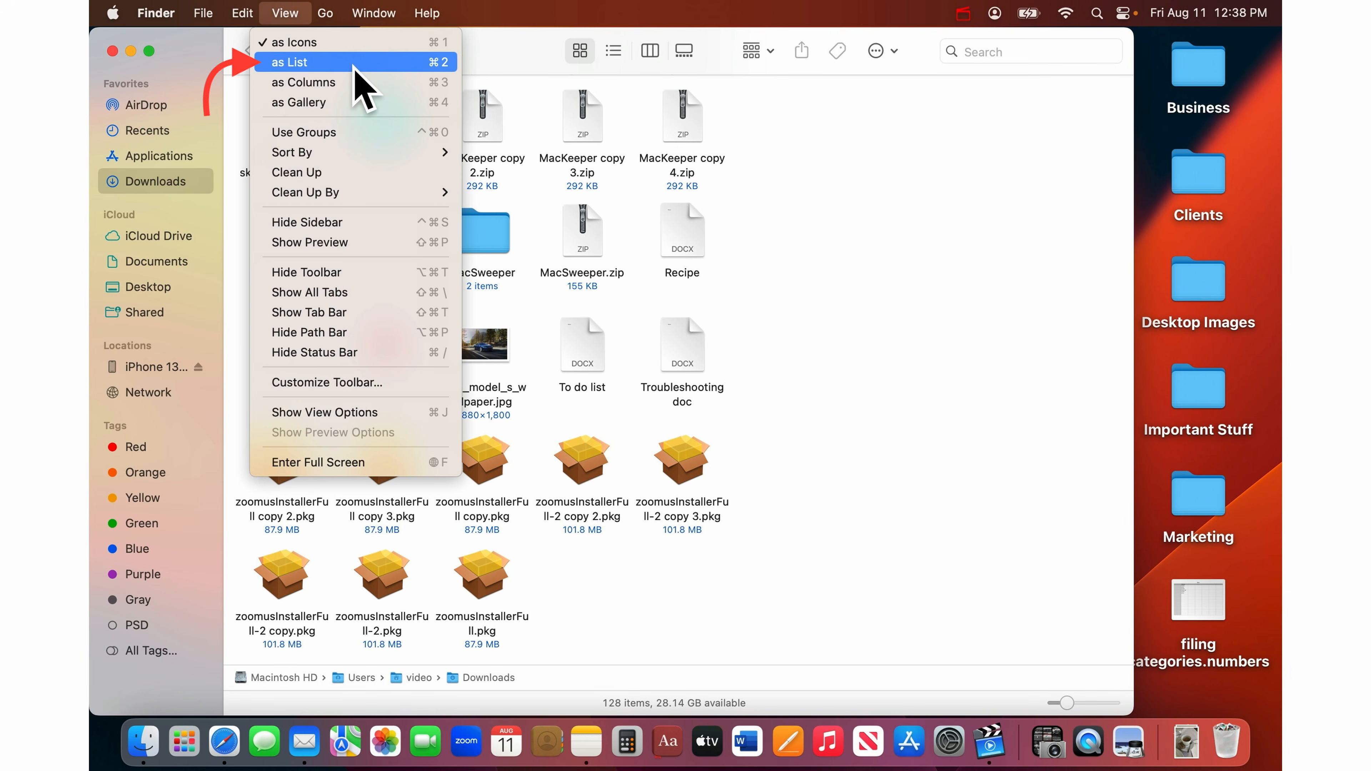
pyautogui.click(397, 64)
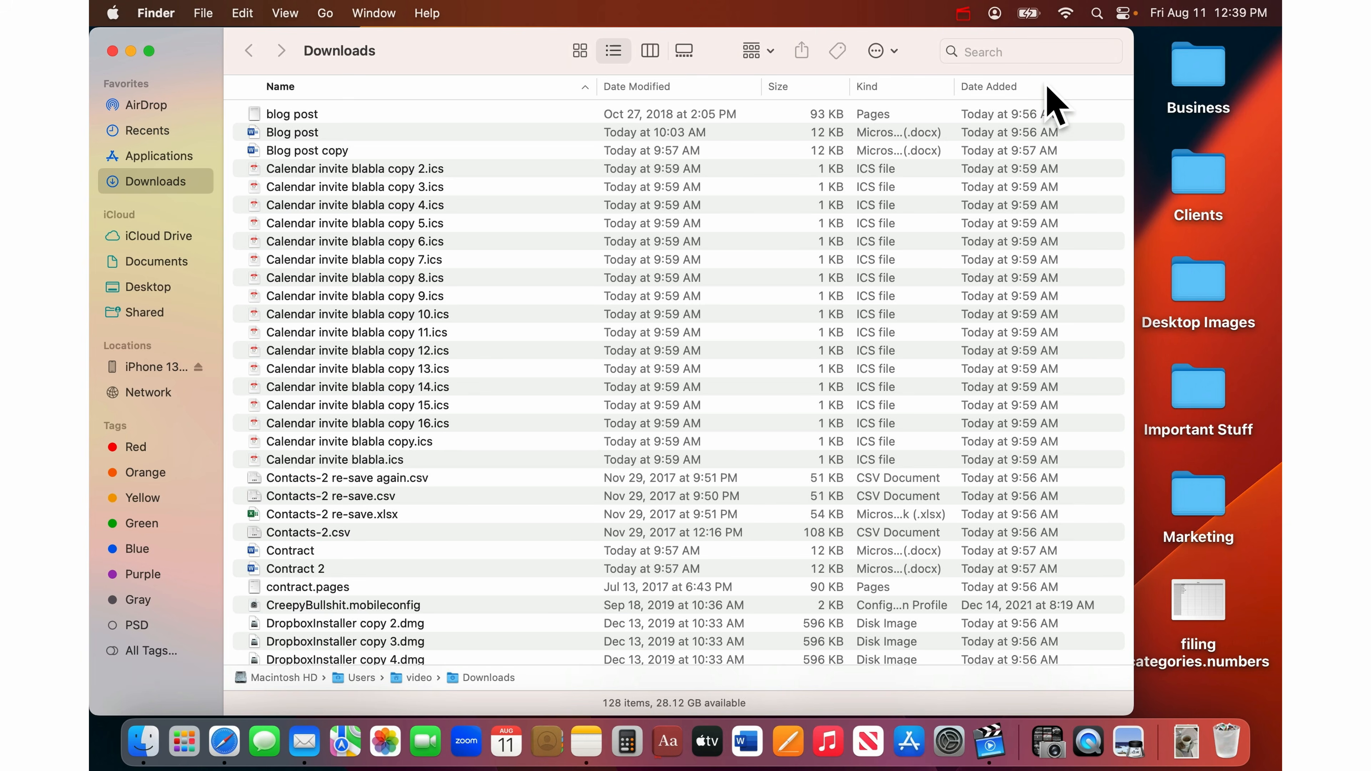
pyautogui.click(286, 13)
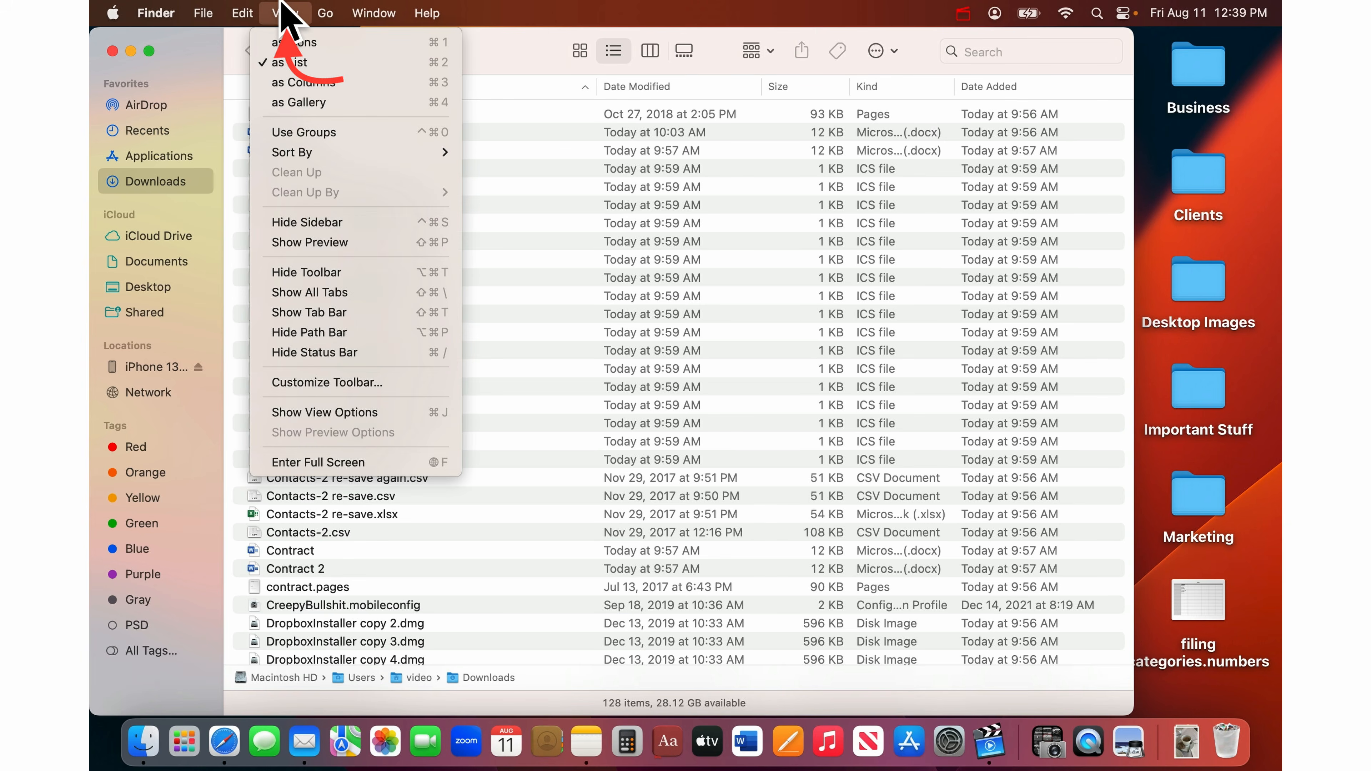
pyautogui.click(366, 416)
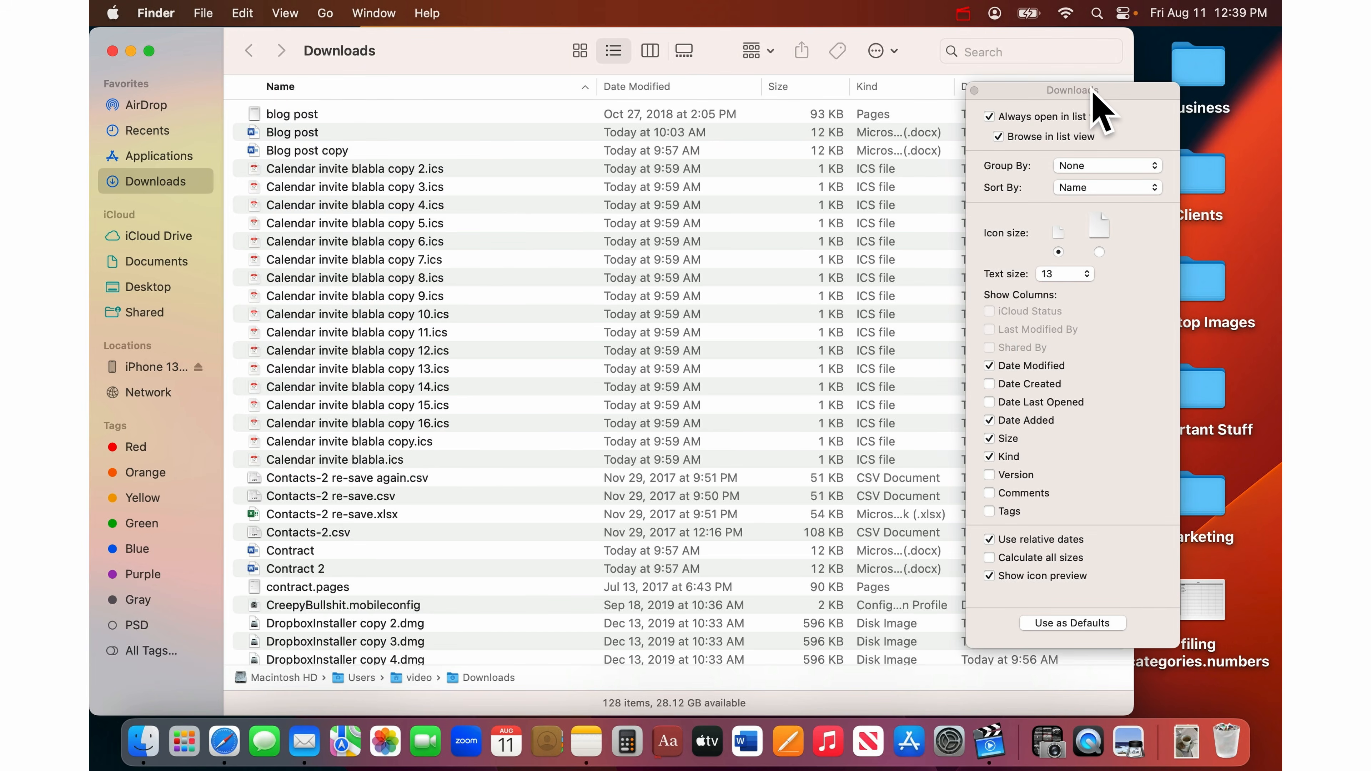
pyautogui.moveTo(1091, 95); pyautogui.dragTo(839, 91)
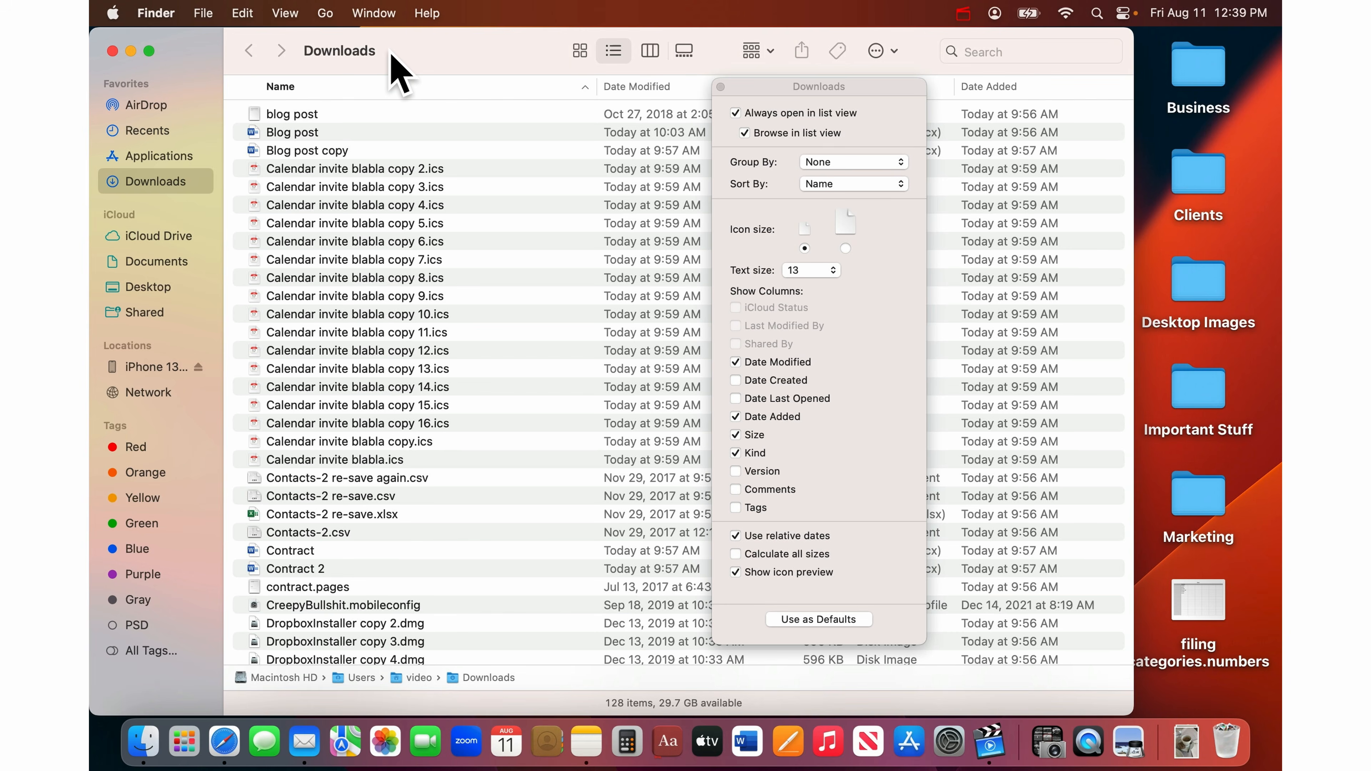
pyautogui.moveTo(366, 65)
pyautogui.click(721, 87)
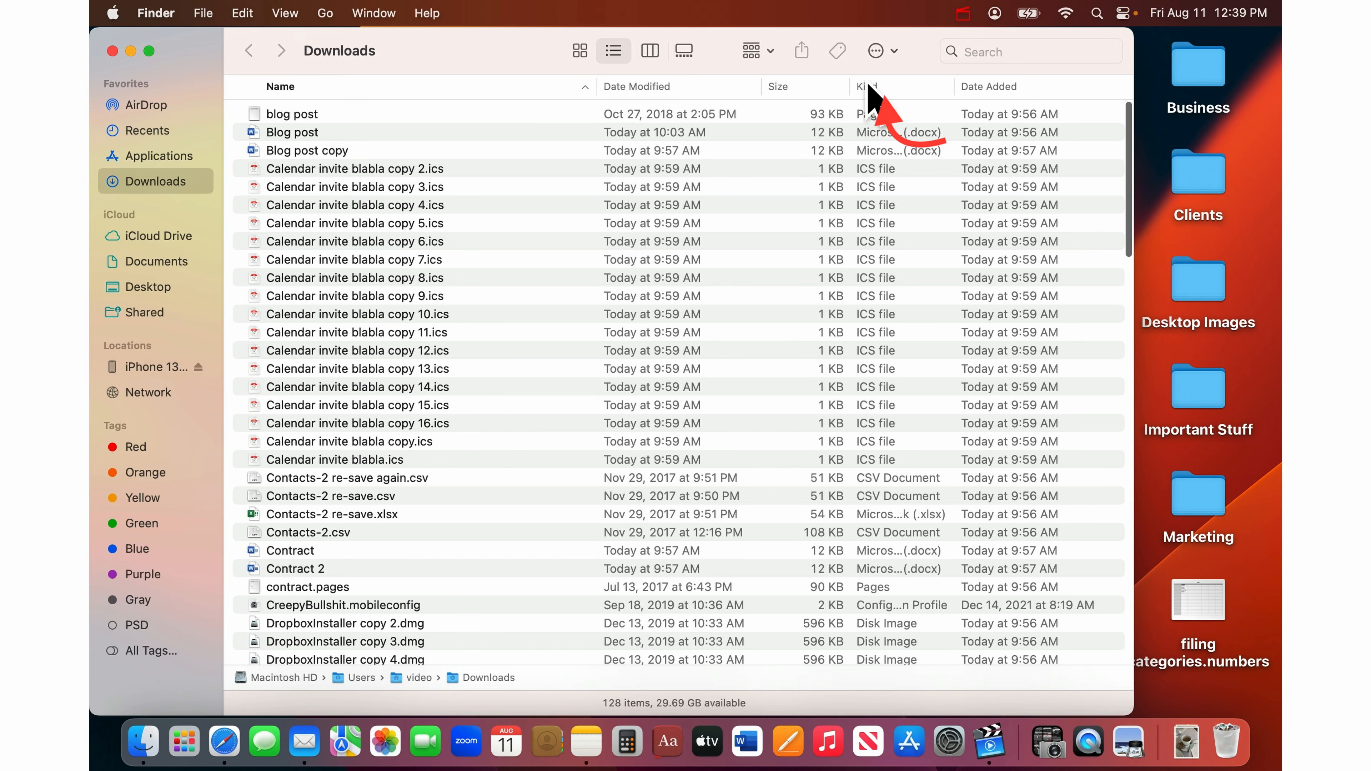
# - Sort the Downloads list by Kind and browse the folder, CSV, disk image and HEIF groups
pyautogui.click(917, 92)
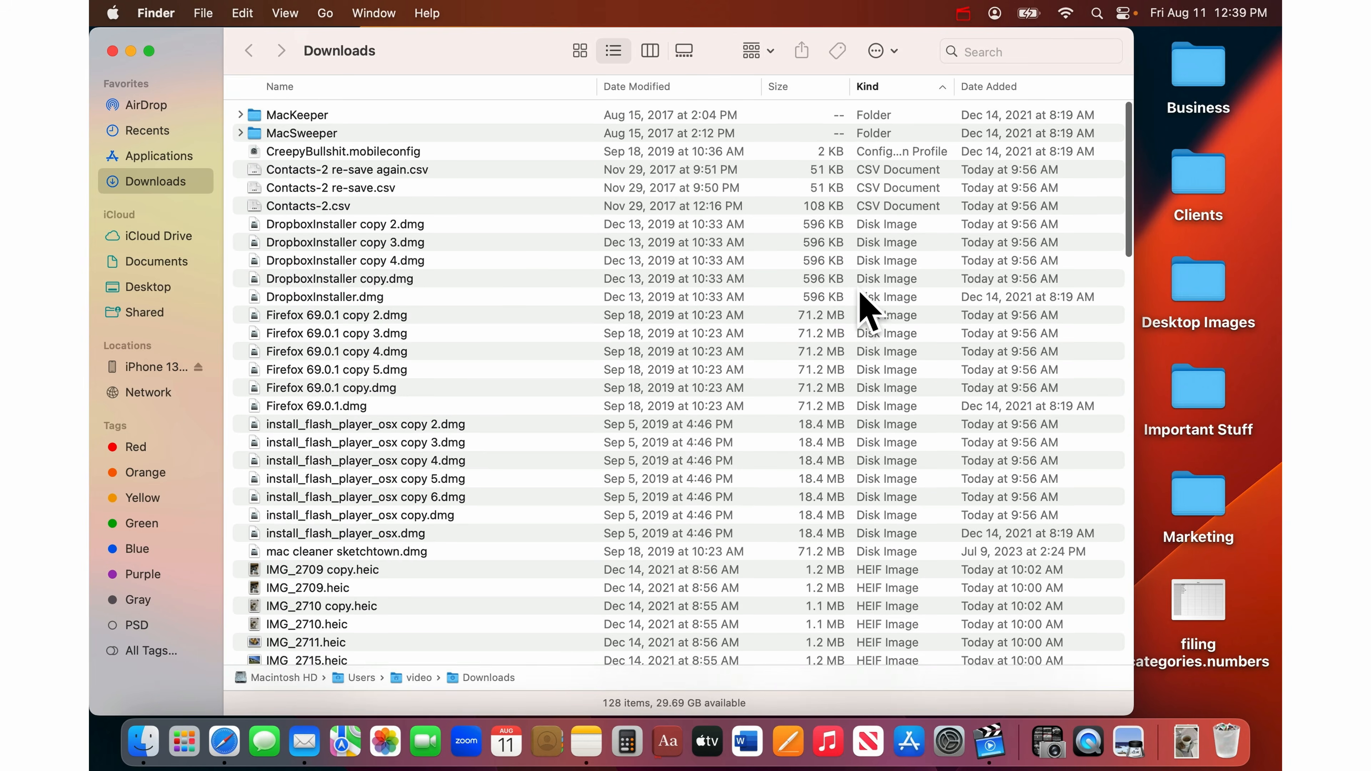
pyautogui.scroll(-10, 561, 286)
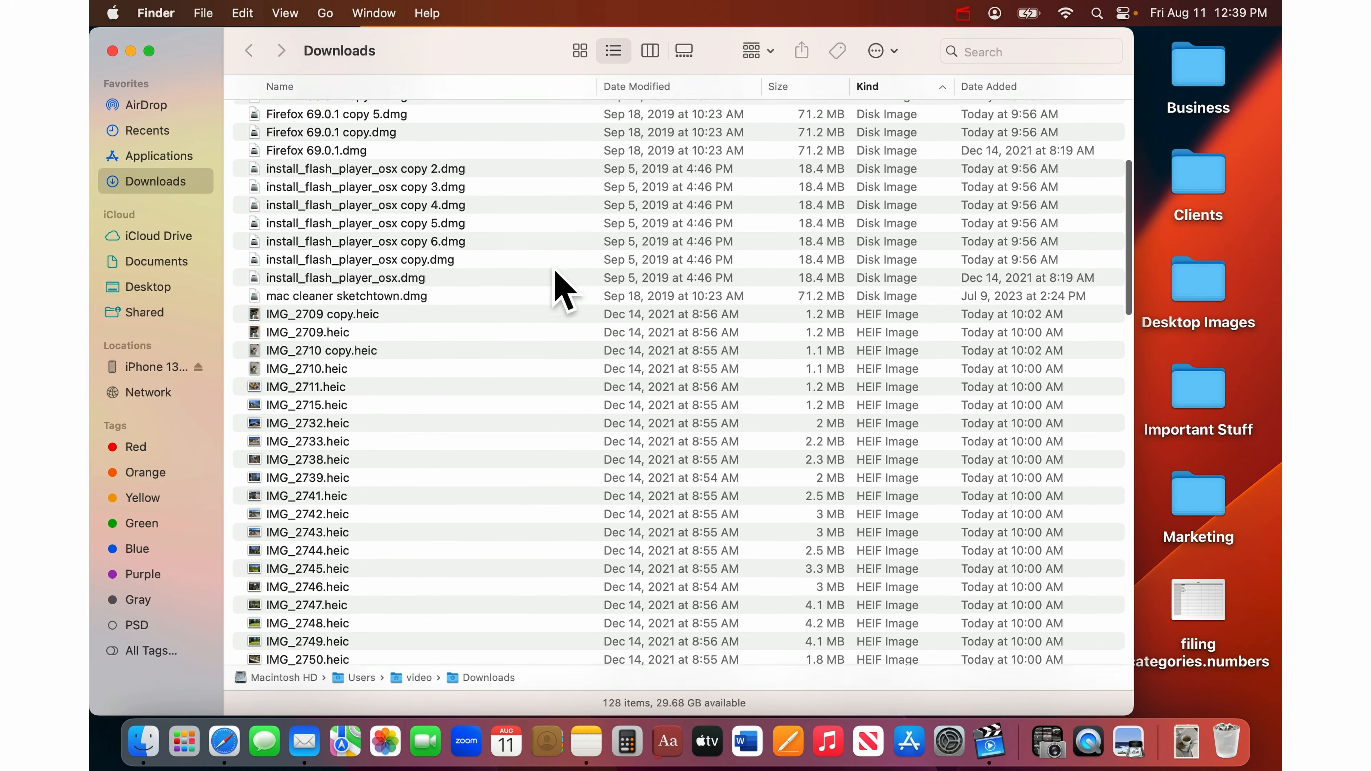
pyautogui.scroll(-20, 561, 287)
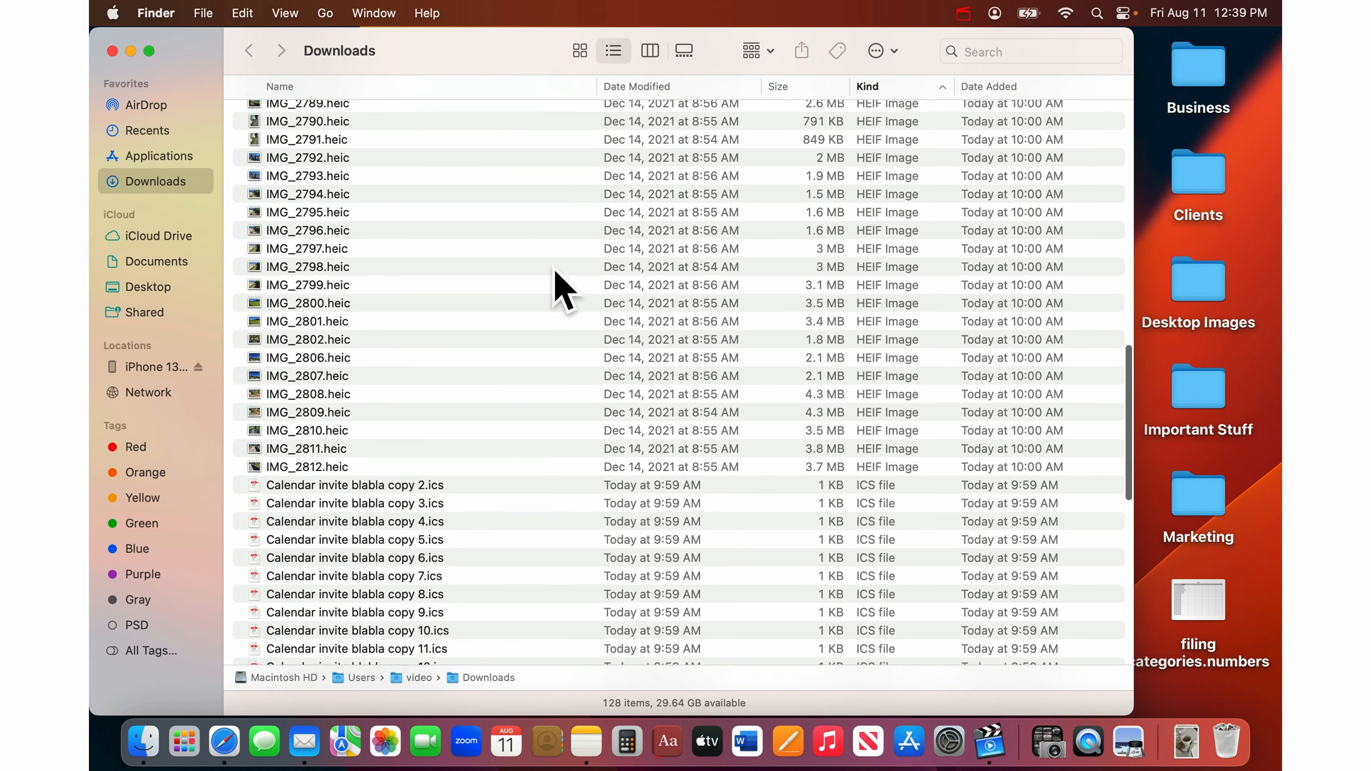
pyautogui.scroll(-8, 561, 286)
pyautogui.scroll(-12, 561, 287)
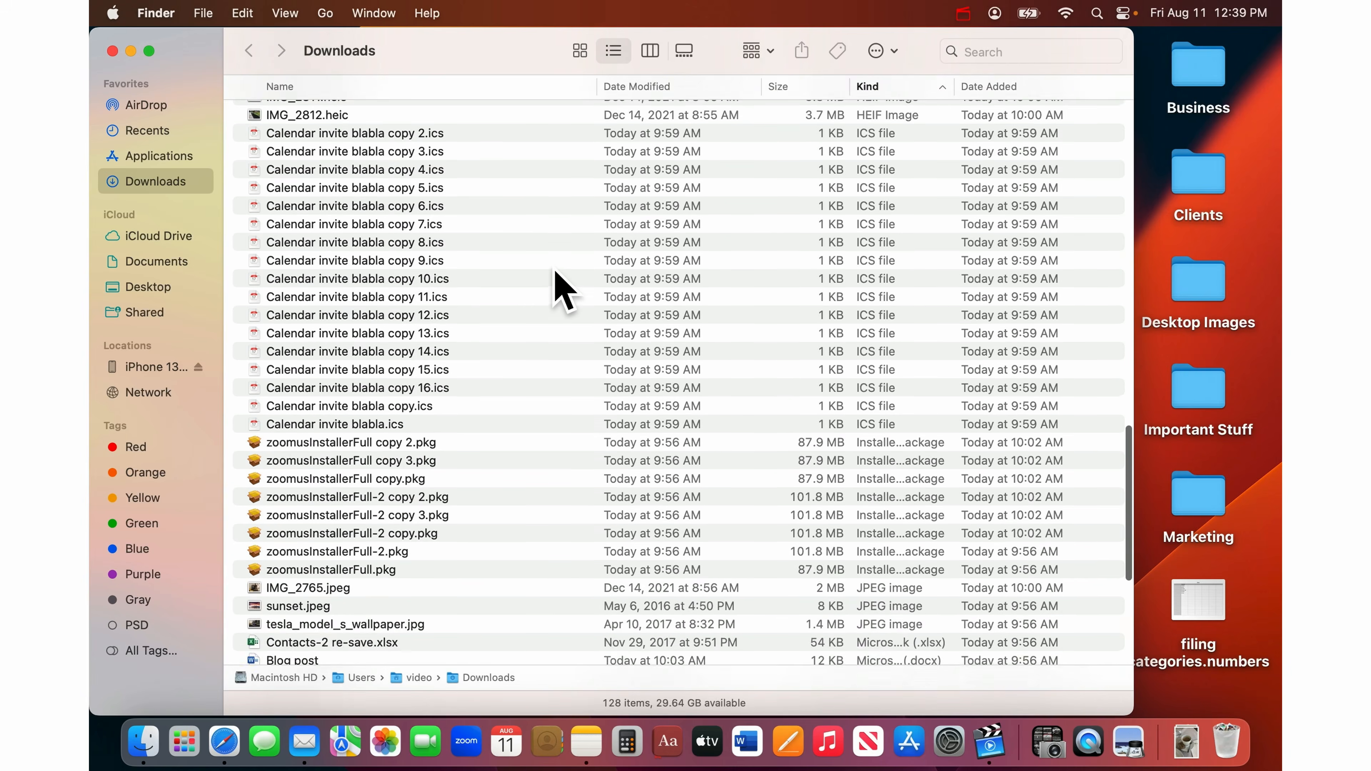
pyautogui.scroll(4, 561, 286)
pyautogui.scroll(-4, 561, 287)
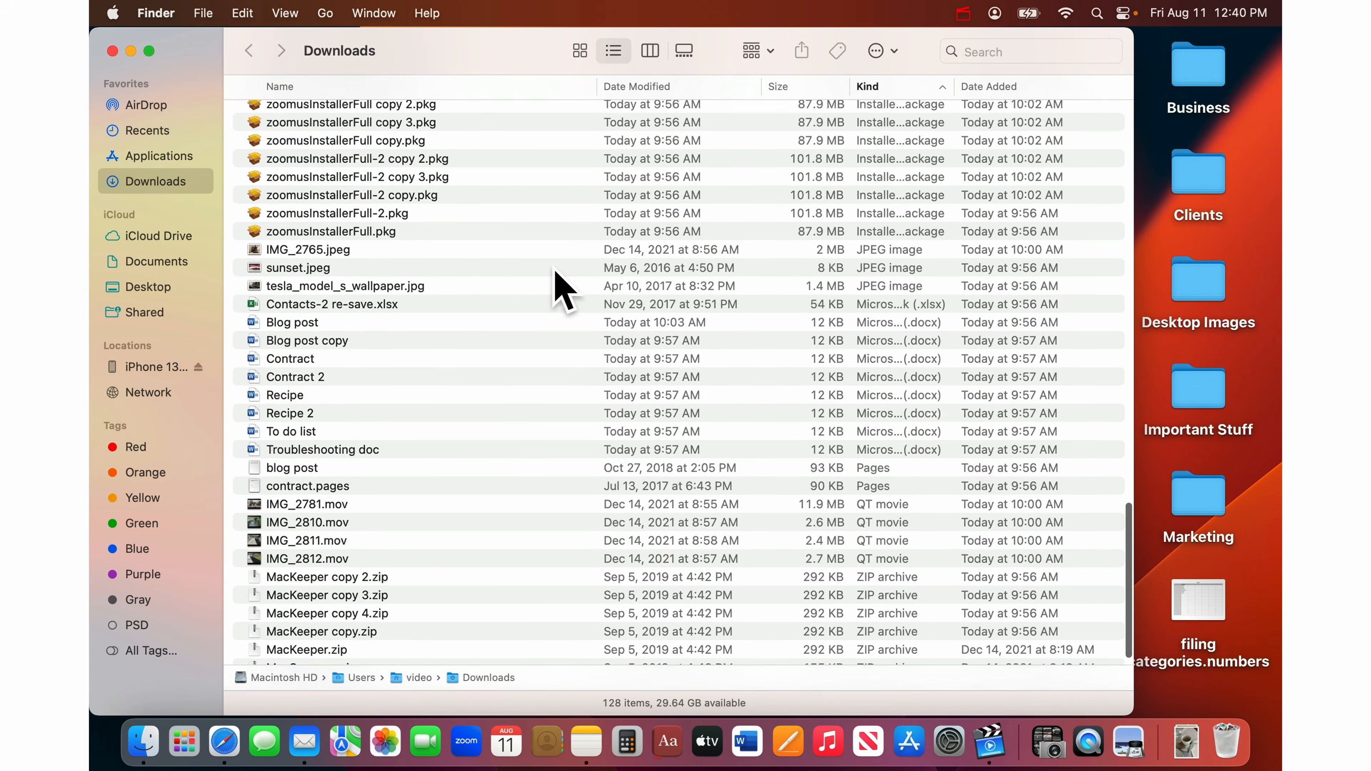
pyautogui.scroll(15, 561, 286)
pyautogui.scroll(10, 556, 273)
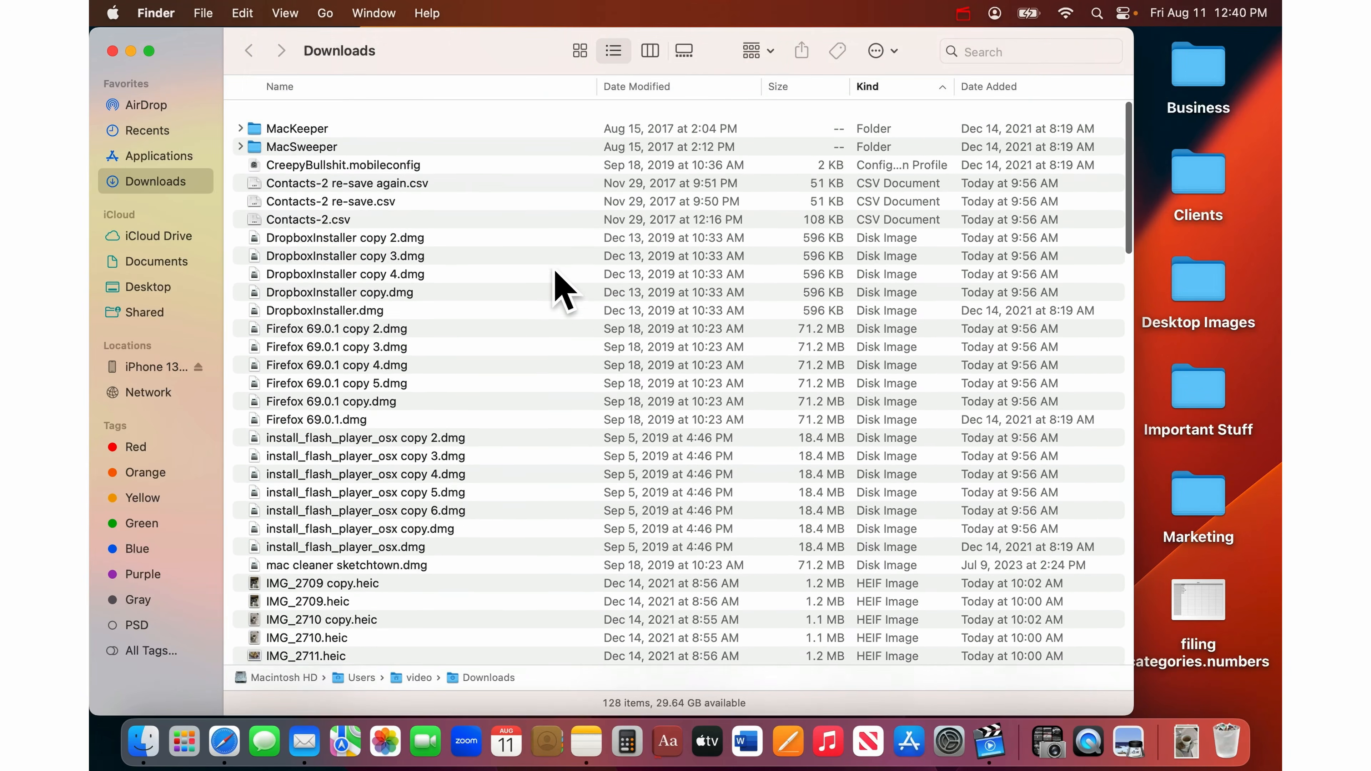
pyautogui.scroll(-1, 559, 237)
pyautogui.scroll(2, 564, 246)
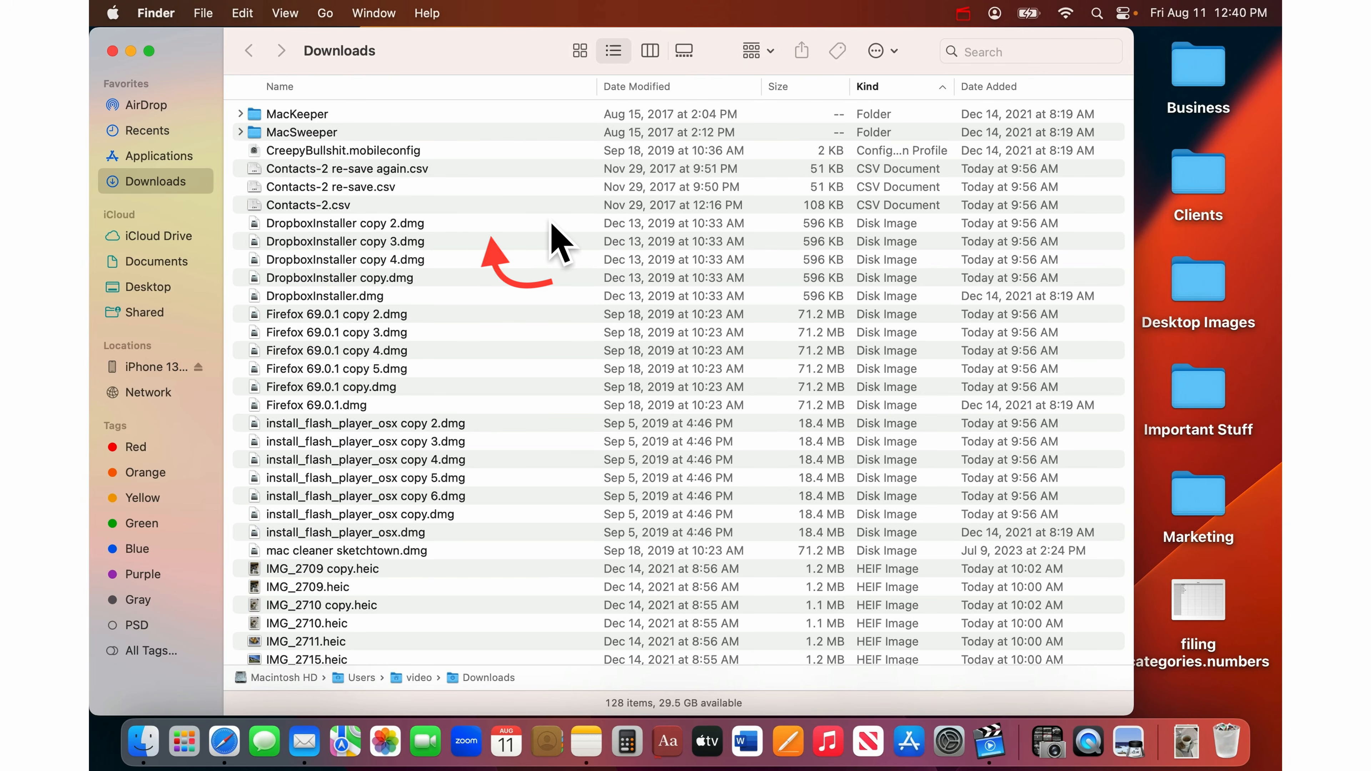
# - Trash all 19 .dmg disk images, leaving 109 items in Downloads
pyautogui.moveTo(552, 224); pyautogui.dragTo(526, 556)
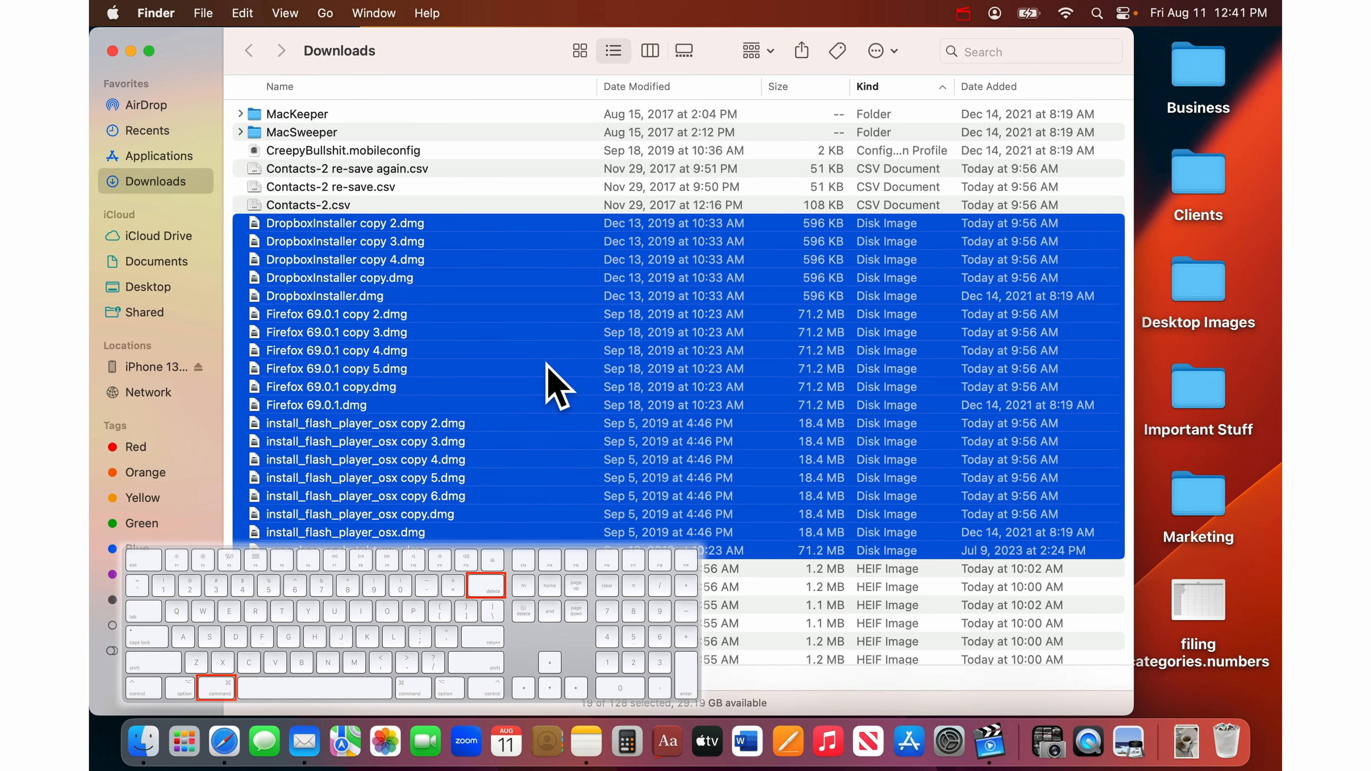
pyautogui.press('super+BackSpace')
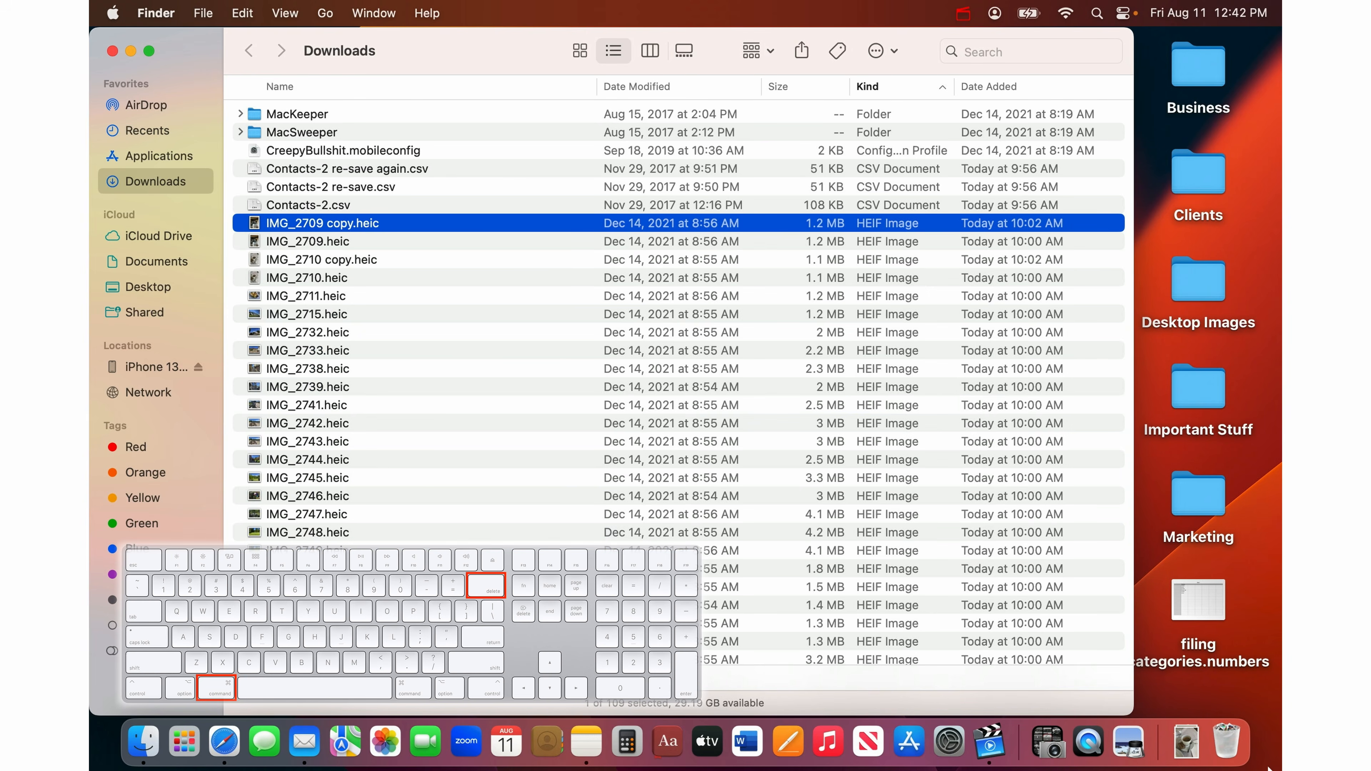
pyautogui.scroll(1, 386, 218)
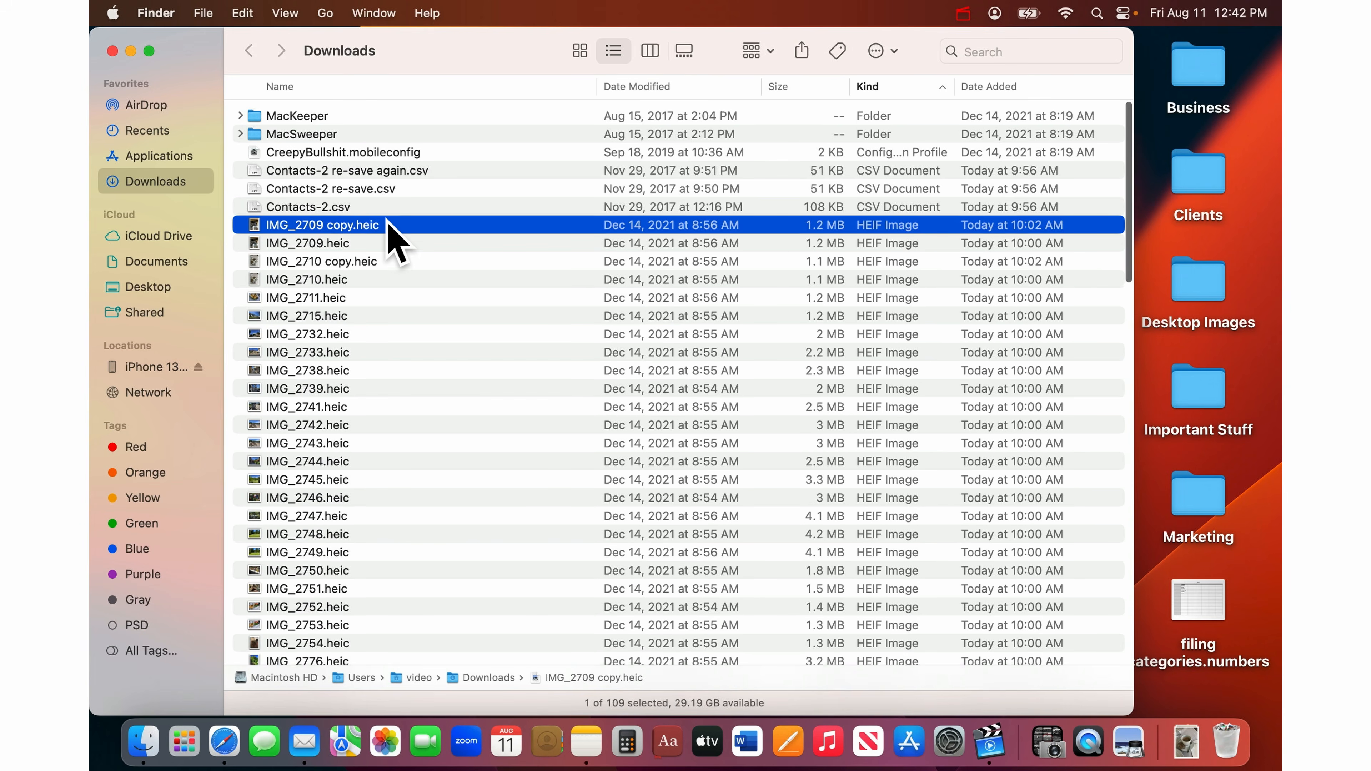
pyautogui.scroll(-5, 387, 220)
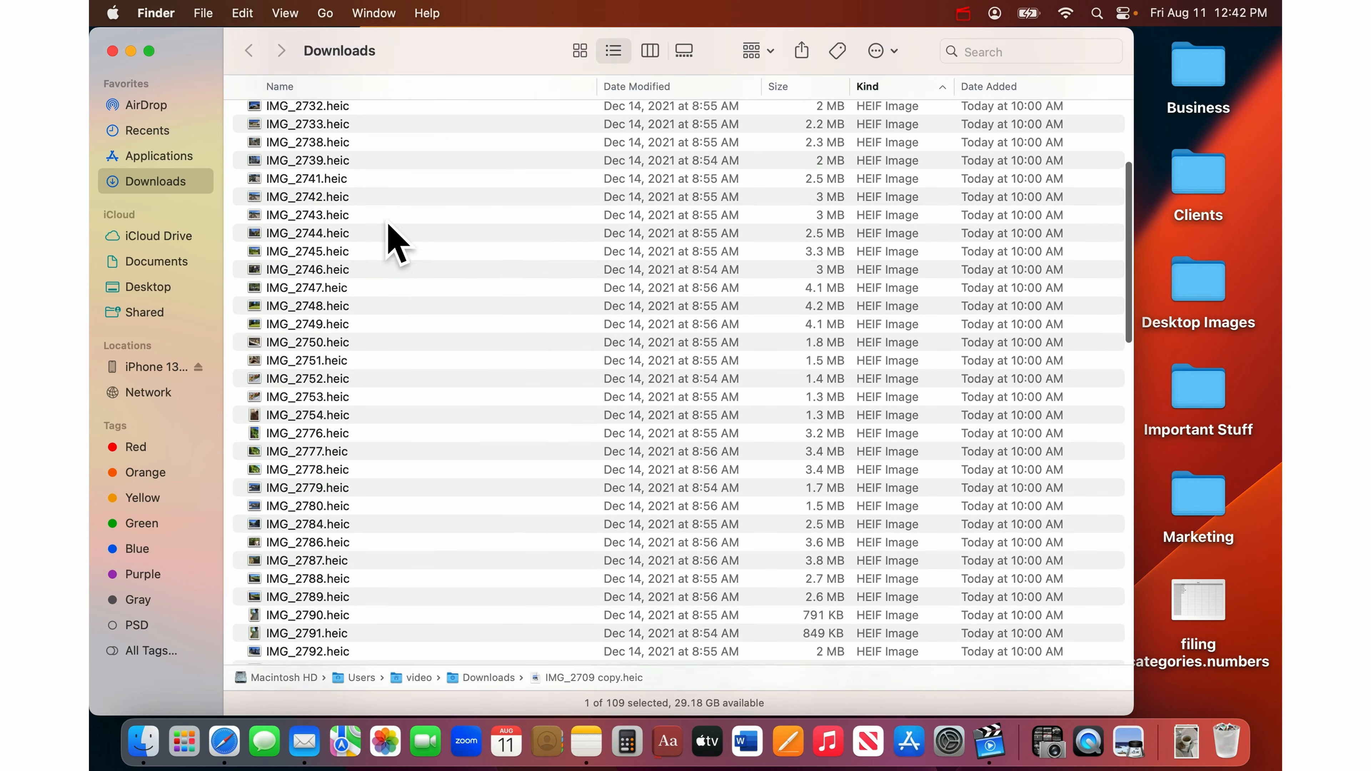
pyautogui.scroll(-12, 395, 243)
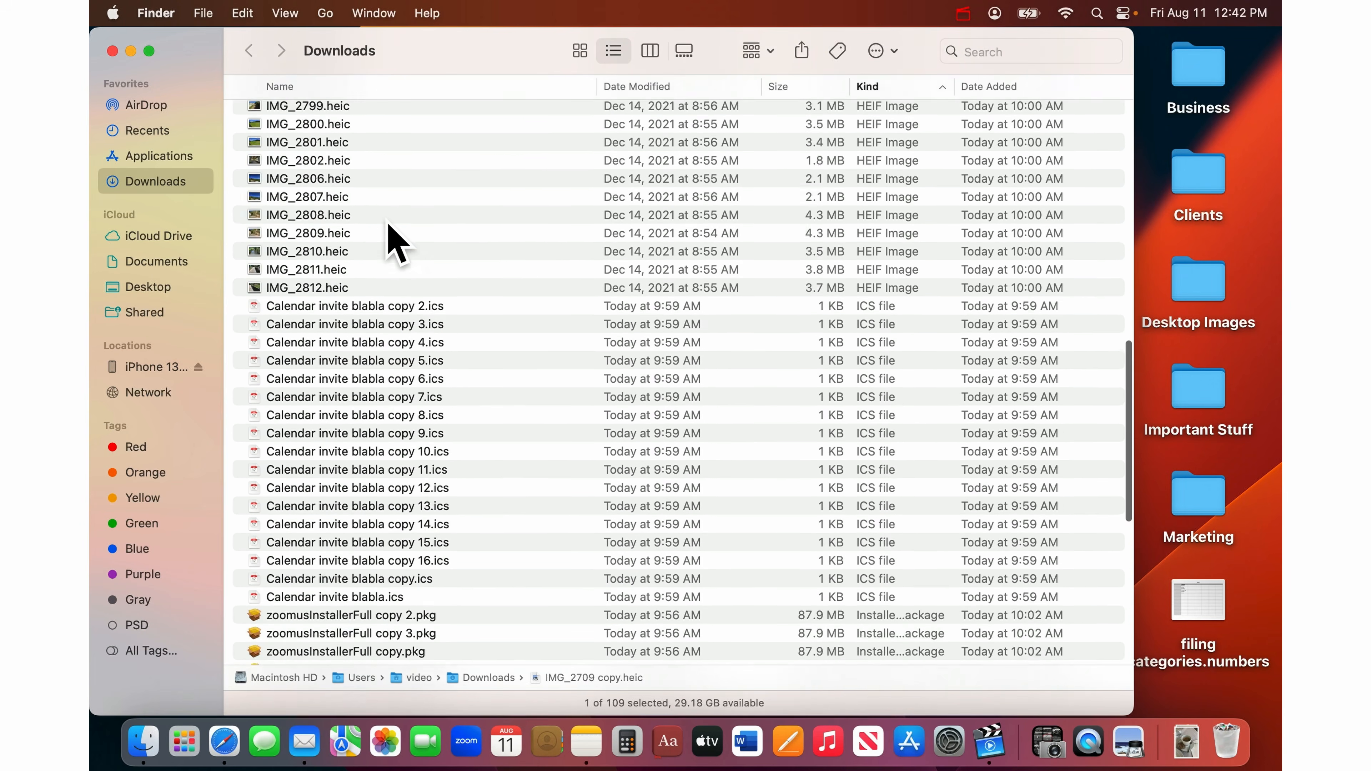
pyautogui.scroll(-4, 393, 241)
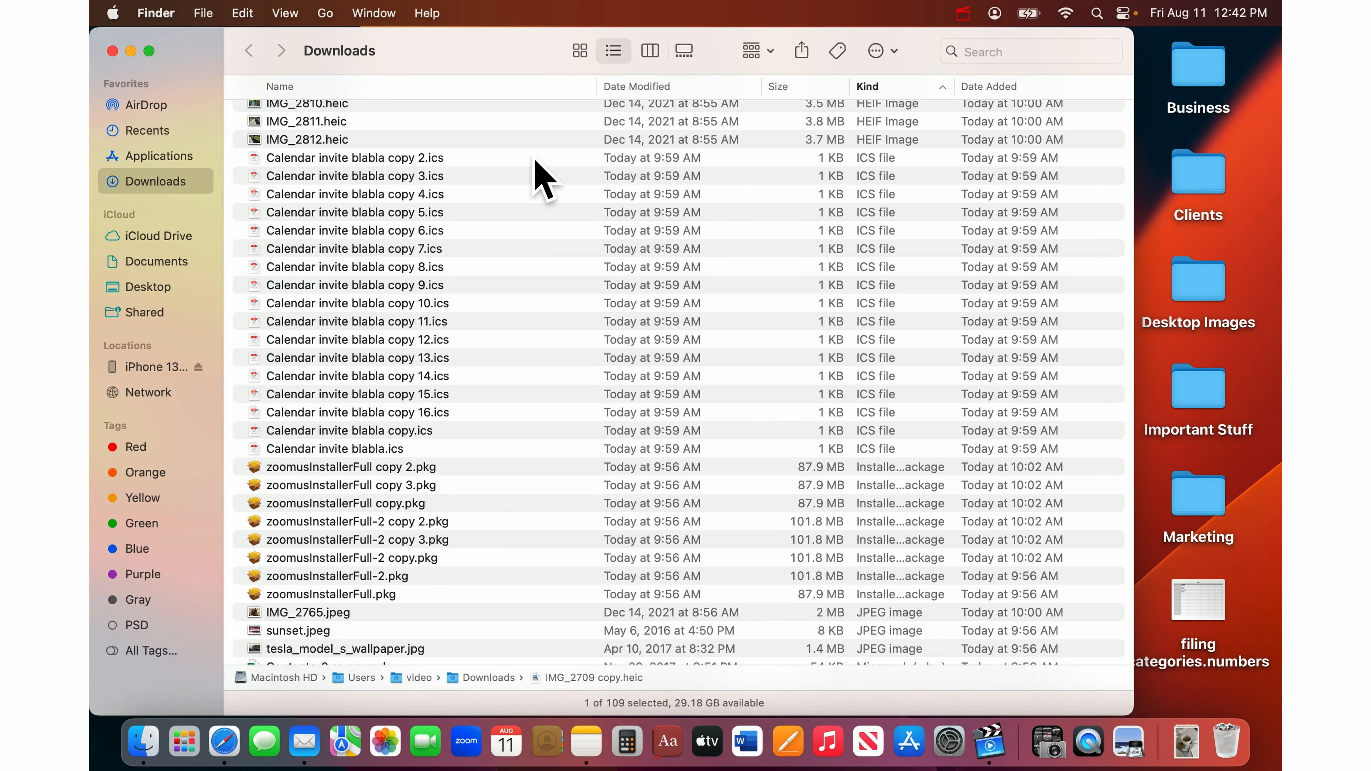
# - Trash the 17 Calendar invite .ics files
pyautogui.moveTo(536, 162); pyautogui.dragTo(495, 455)
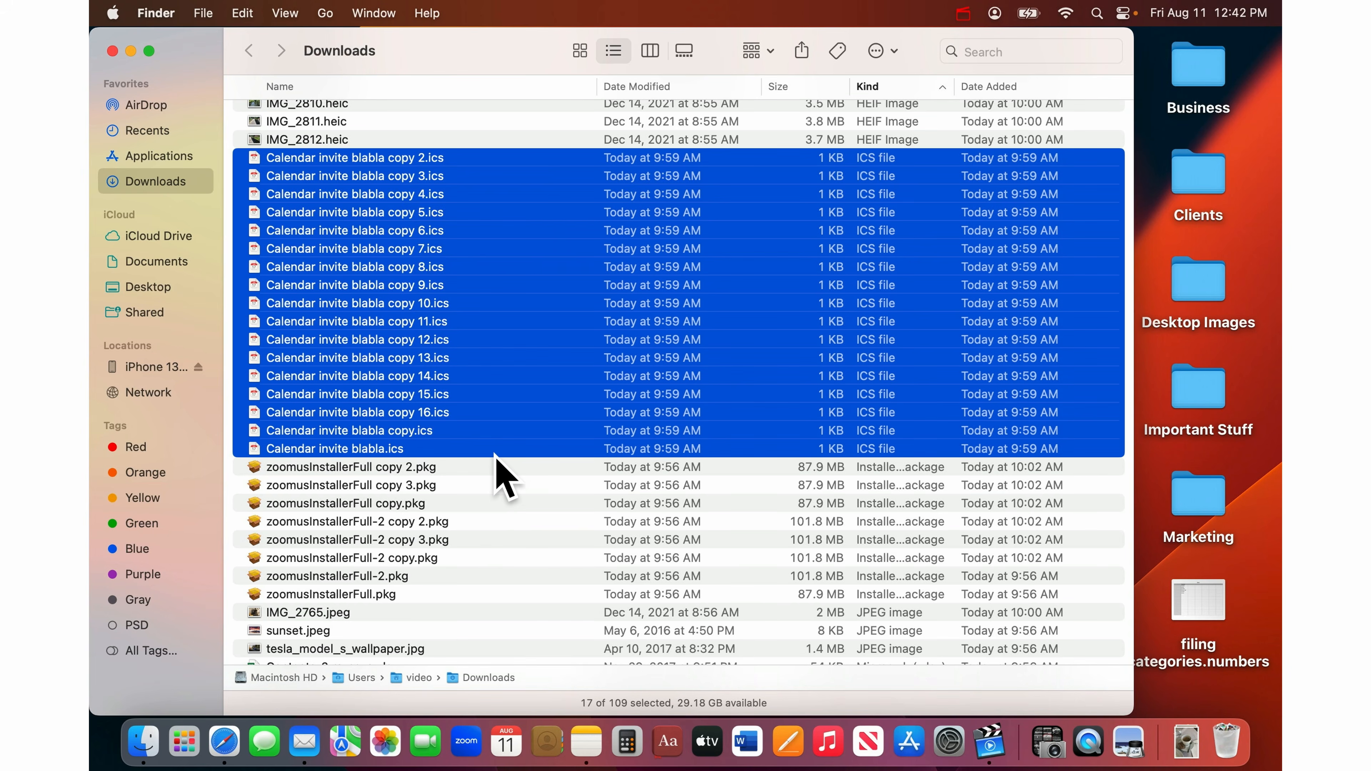
pyautogui.press('super+BackSpace')
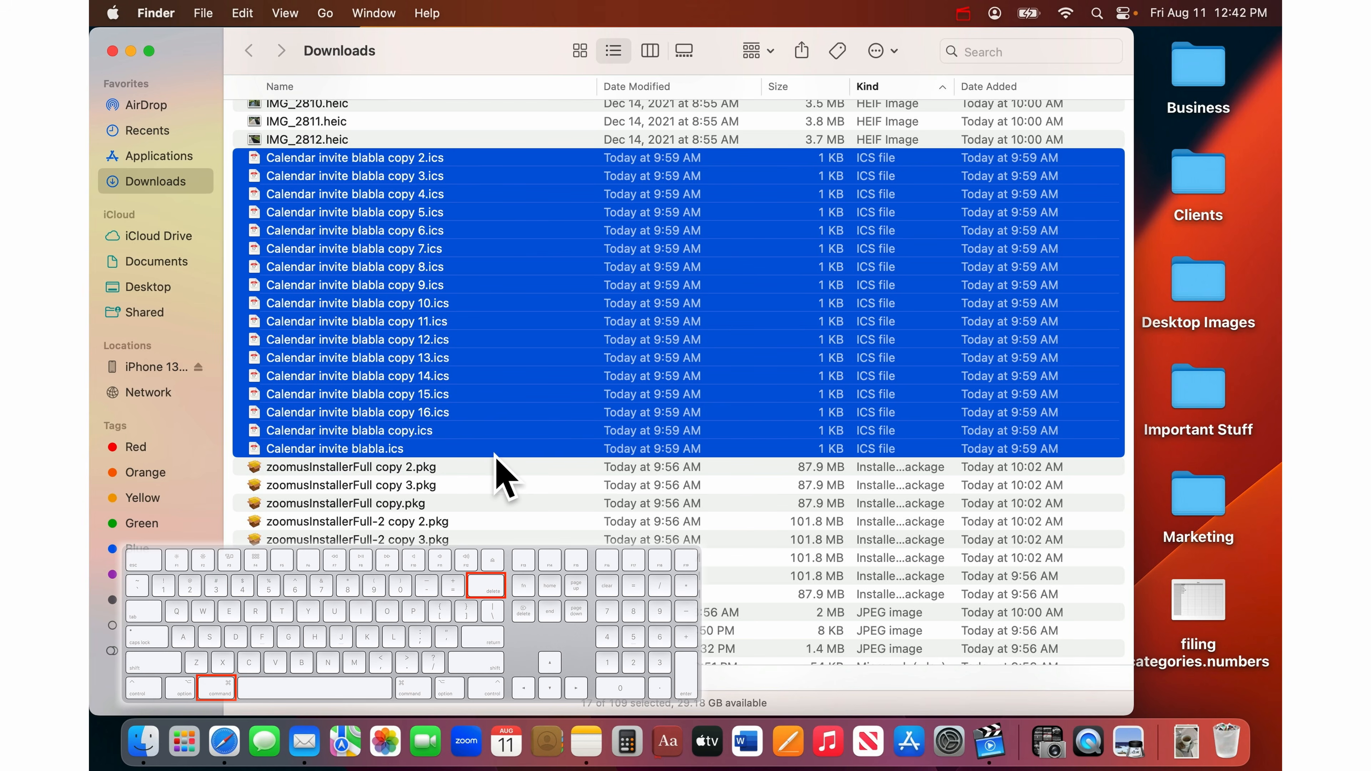
pyautogui.scroll(3, 511, 278)
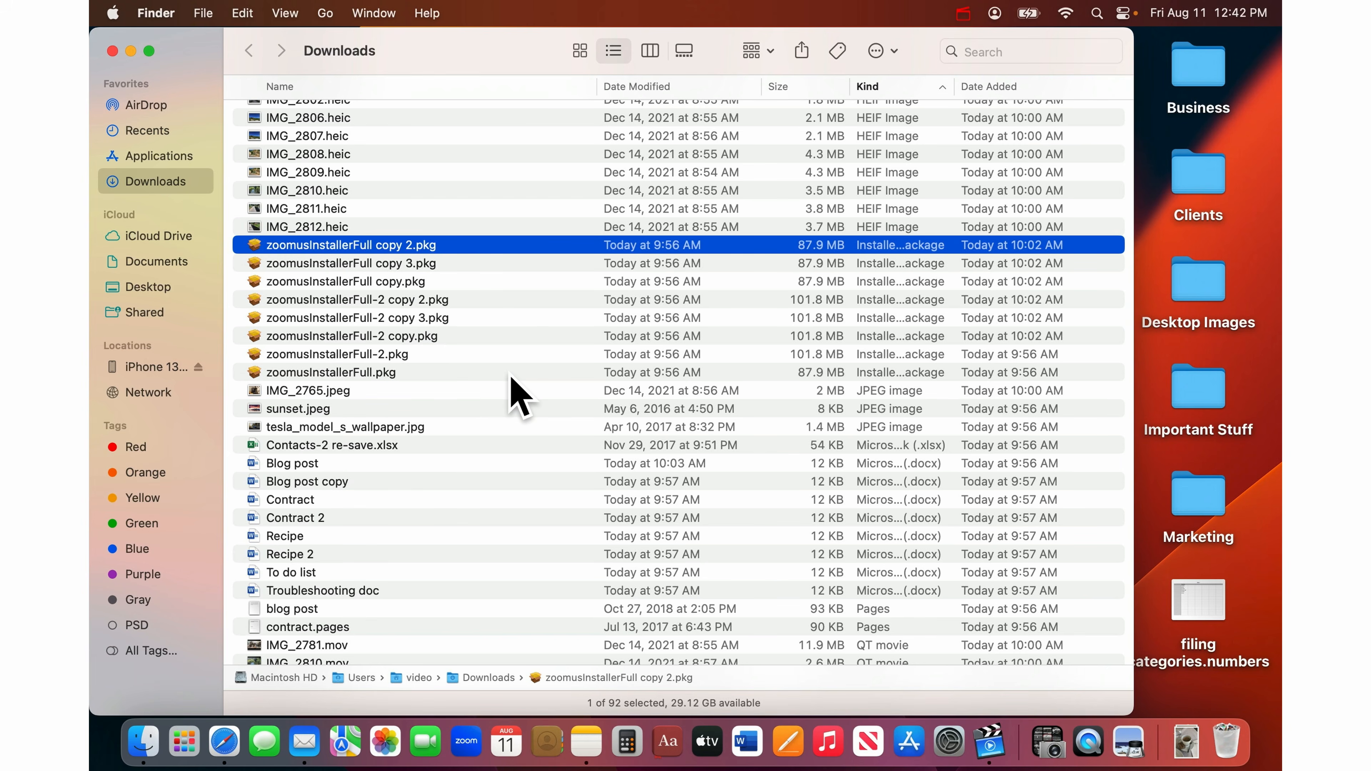
# - Trash the eight zoomusInstaller .pkg packages, leaving 84 items
pyautogui.moveTo(529, 374); pyautogui.dragTo(529, 246)
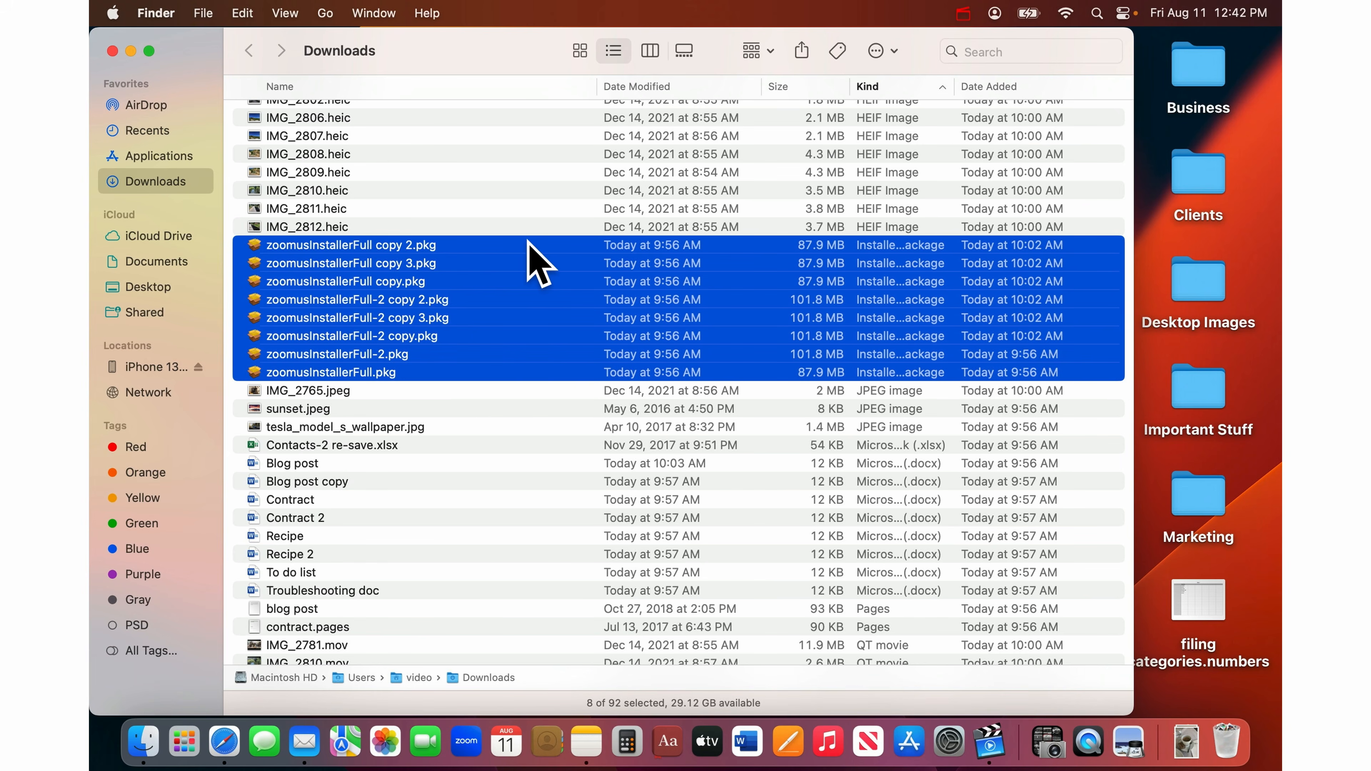
pyautogui.press('super+BackSpace')
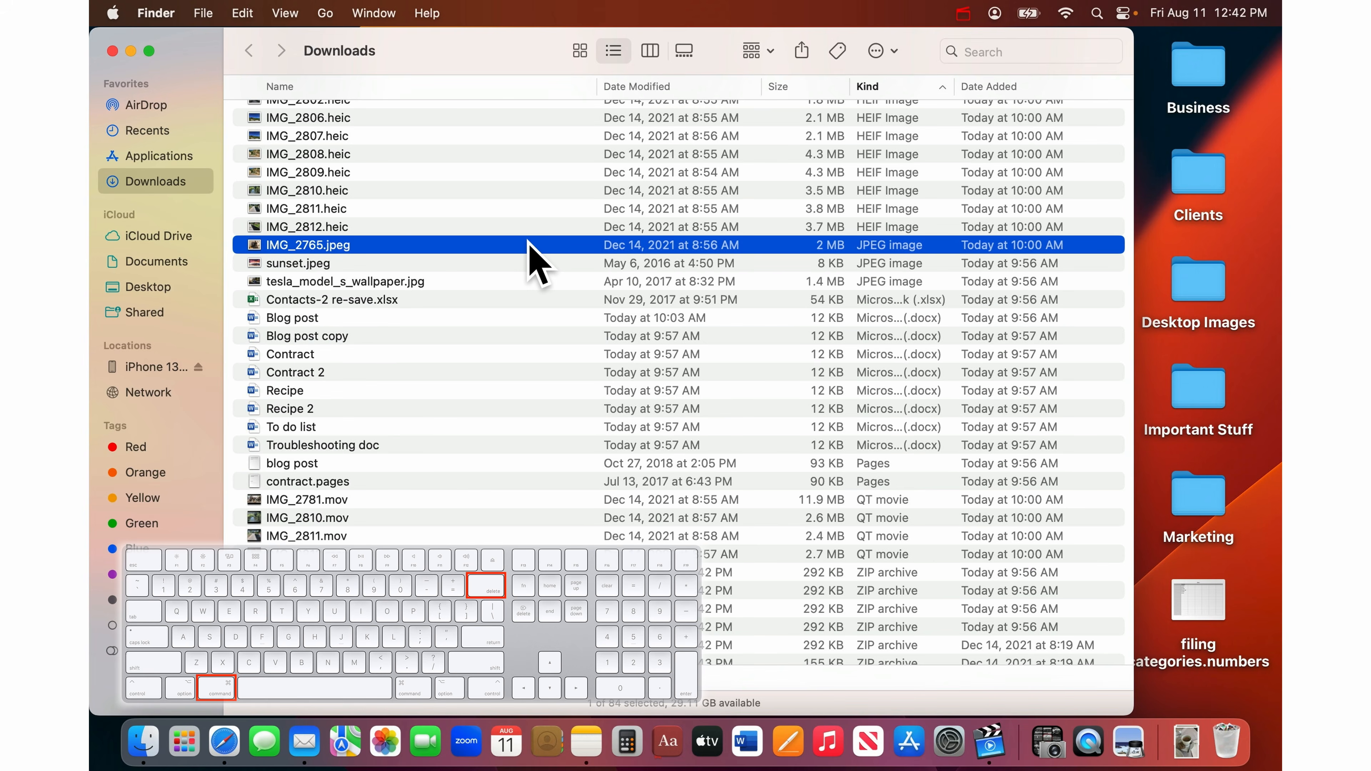
pyautogui.scroll(-1, 534, 265)
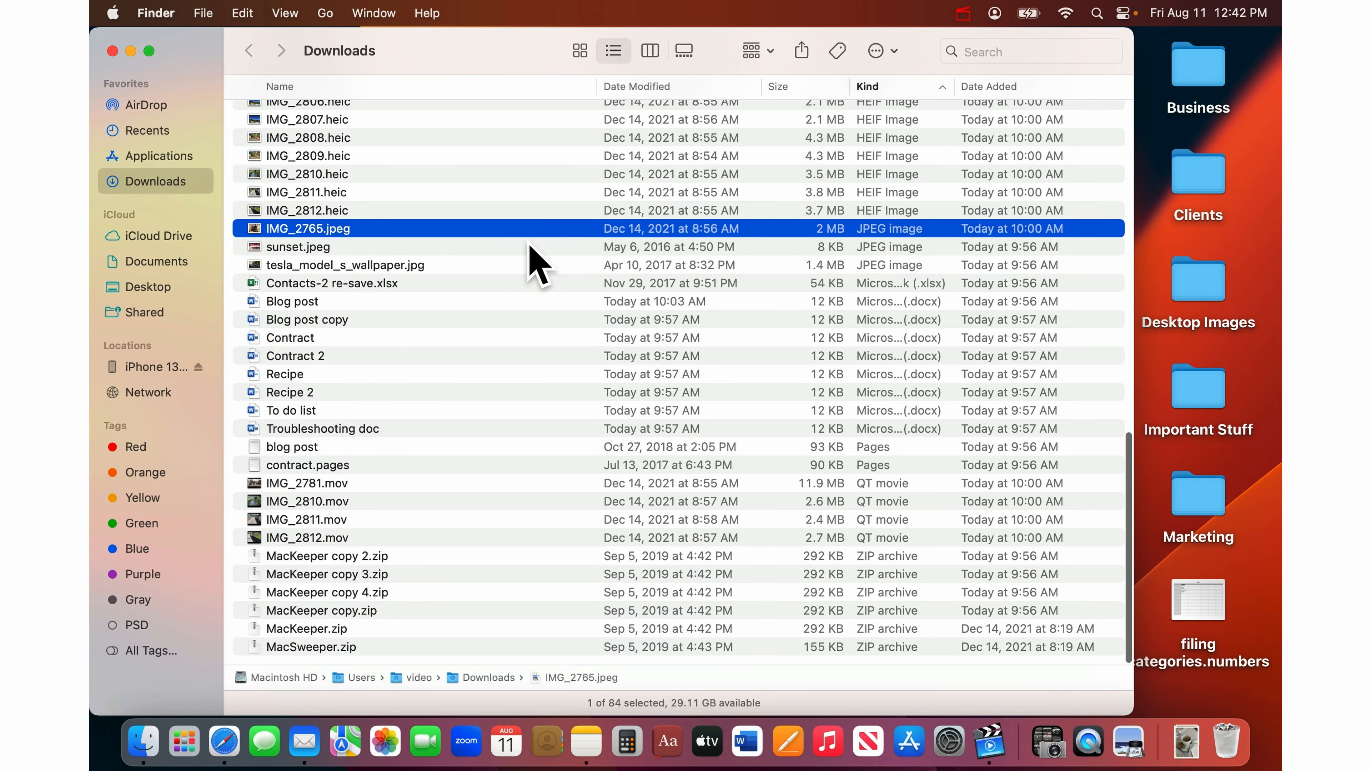
pyautogui.scroll(3, 534, 265)
pyautogui.scroll(-3, 535, 265)
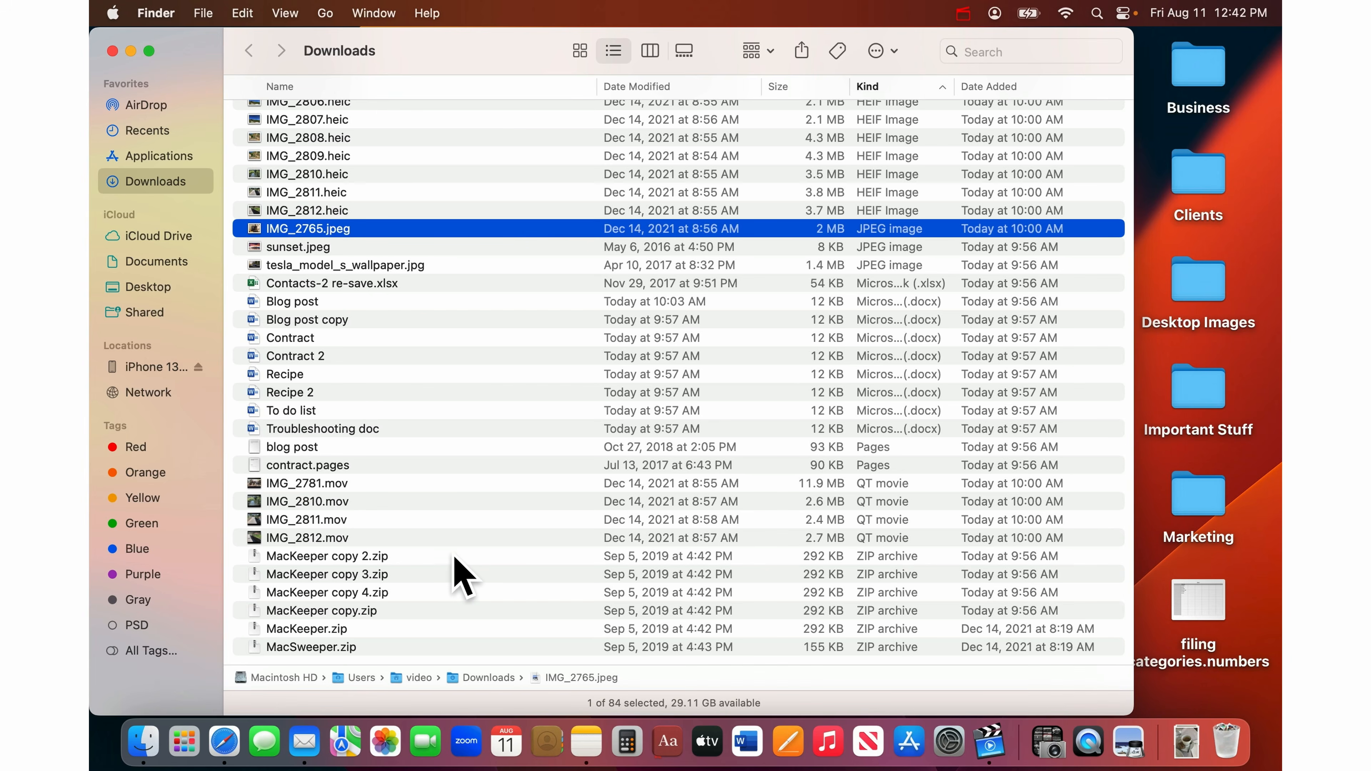
pyautogui.moveTo(464, 559); pyautogui.dragTo(465, 655)
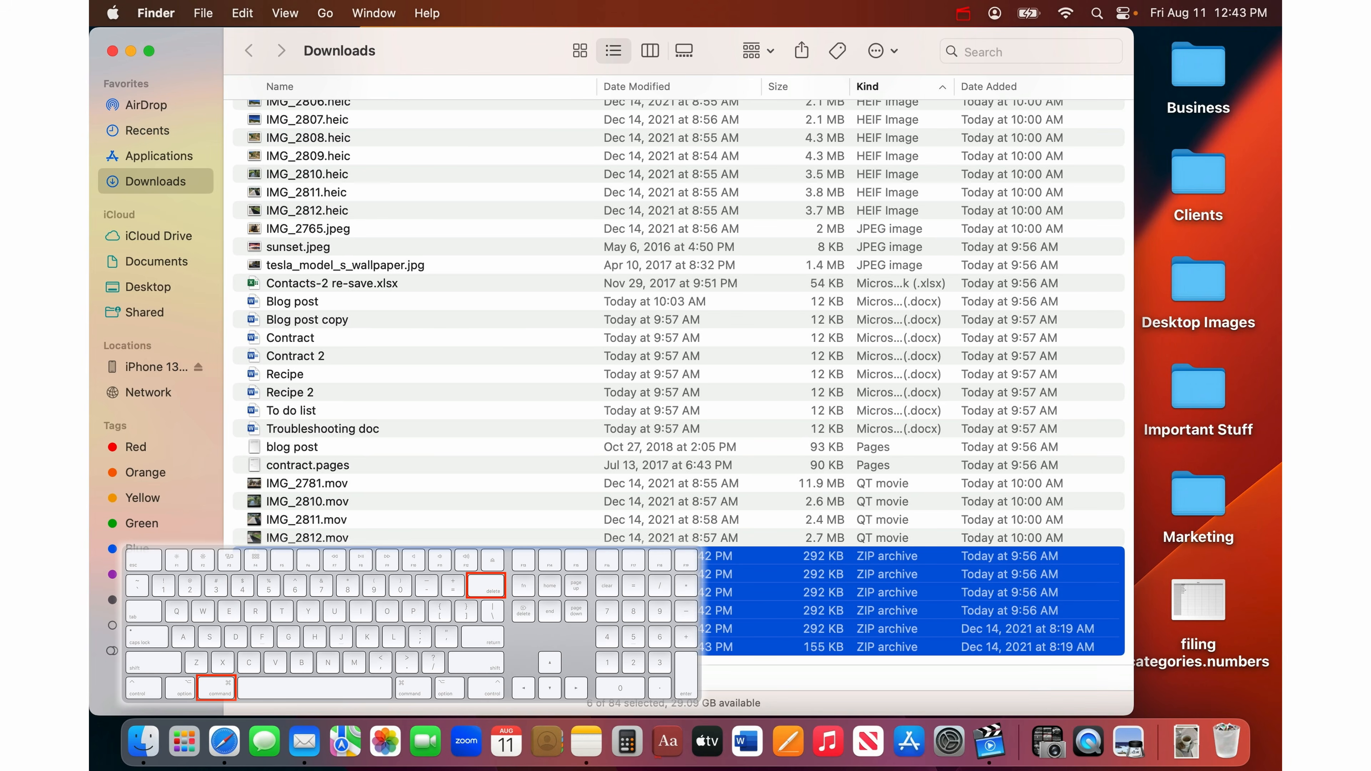
pyautogui.press('super+BackSpace')
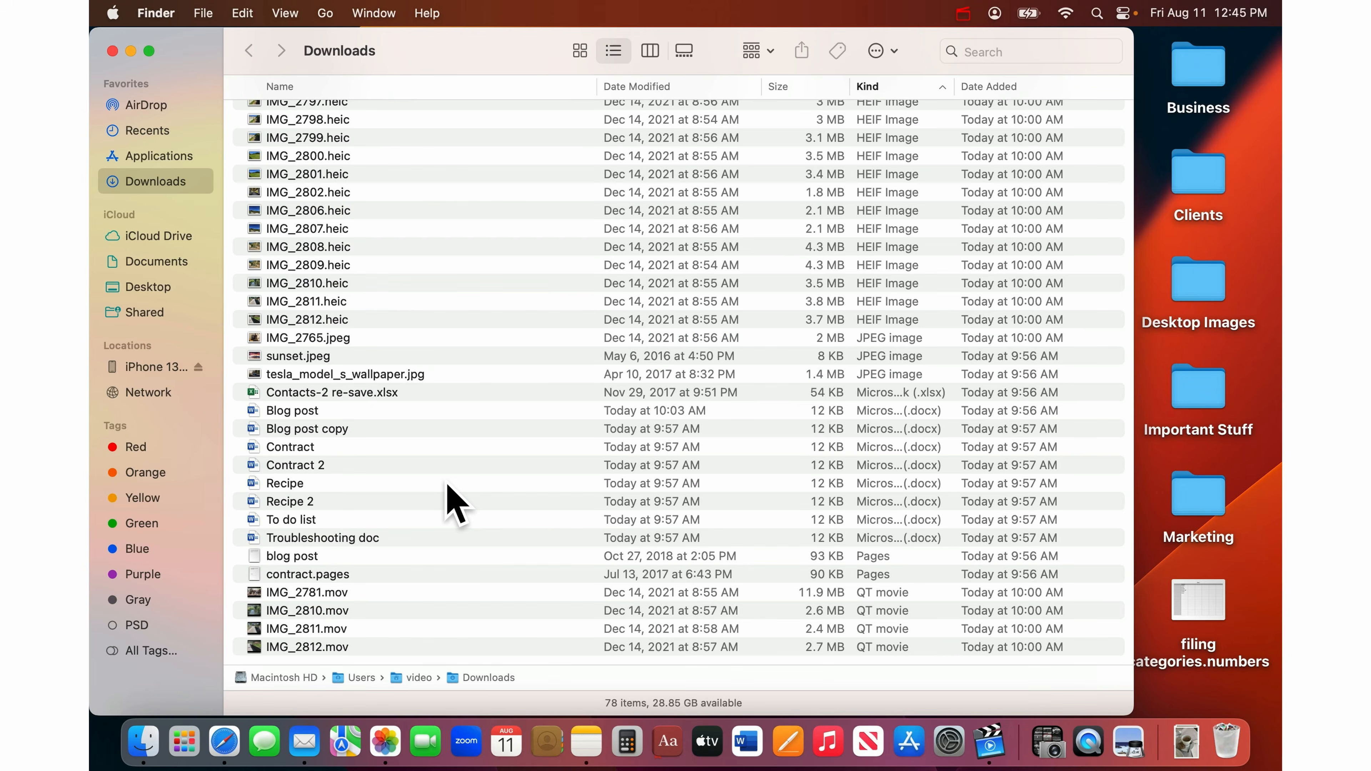
pyautogui.scroll(10, 447, 484)
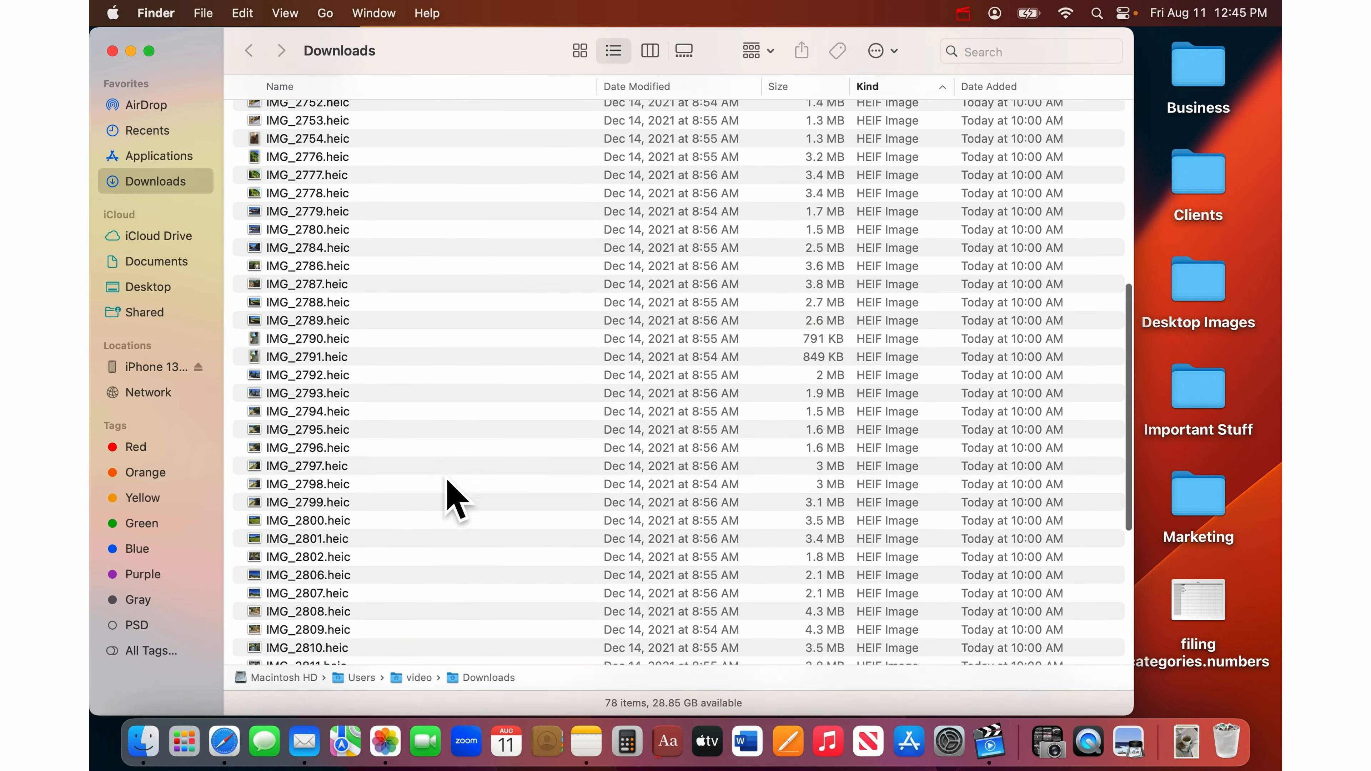
pyautogui.scroll(8, 447, 481)
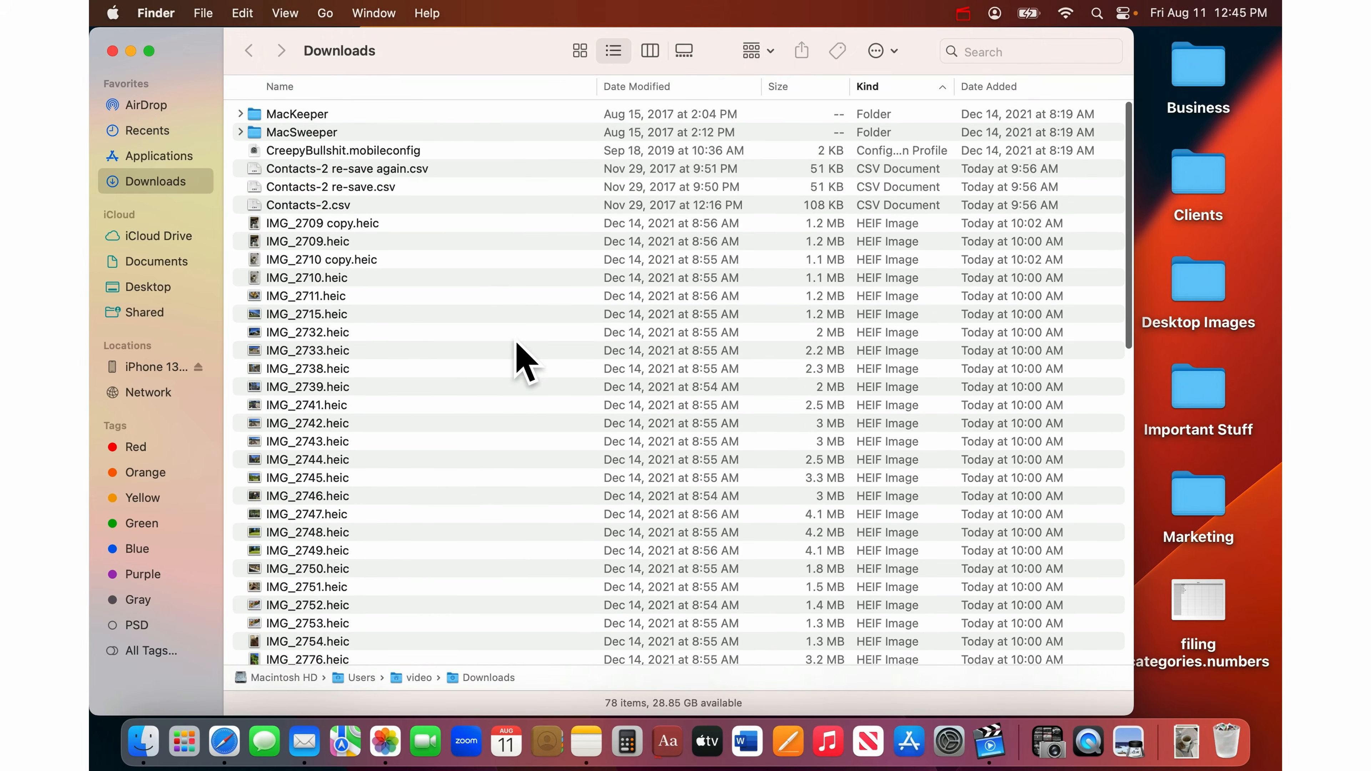
pyautogui.scroll(-15, 524, 362)
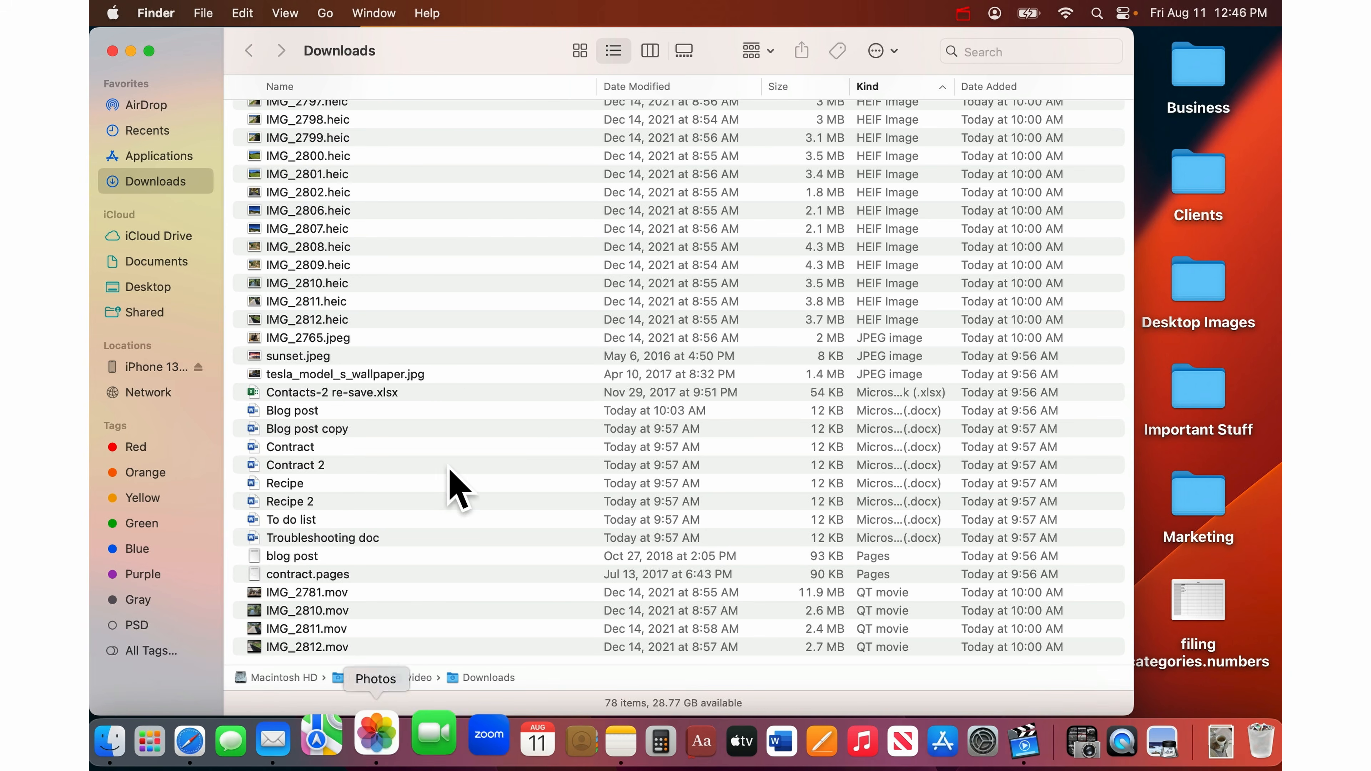
# - Select the 57 images from IMG_2709 copy.heic through tesla_model_s_wallpaper.jpg
pyautogui.scroll(5, 471, 407)
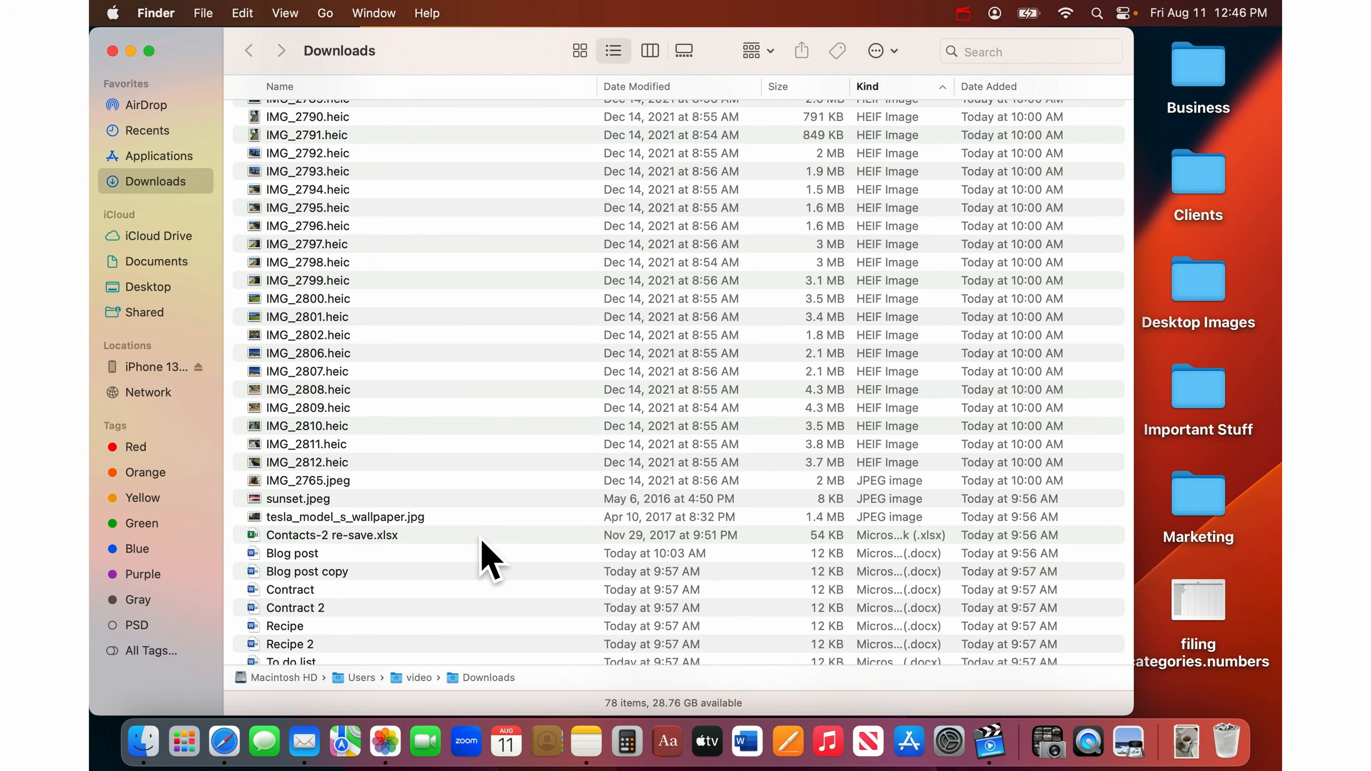
pyautogui.scroll(15, 489, 559)
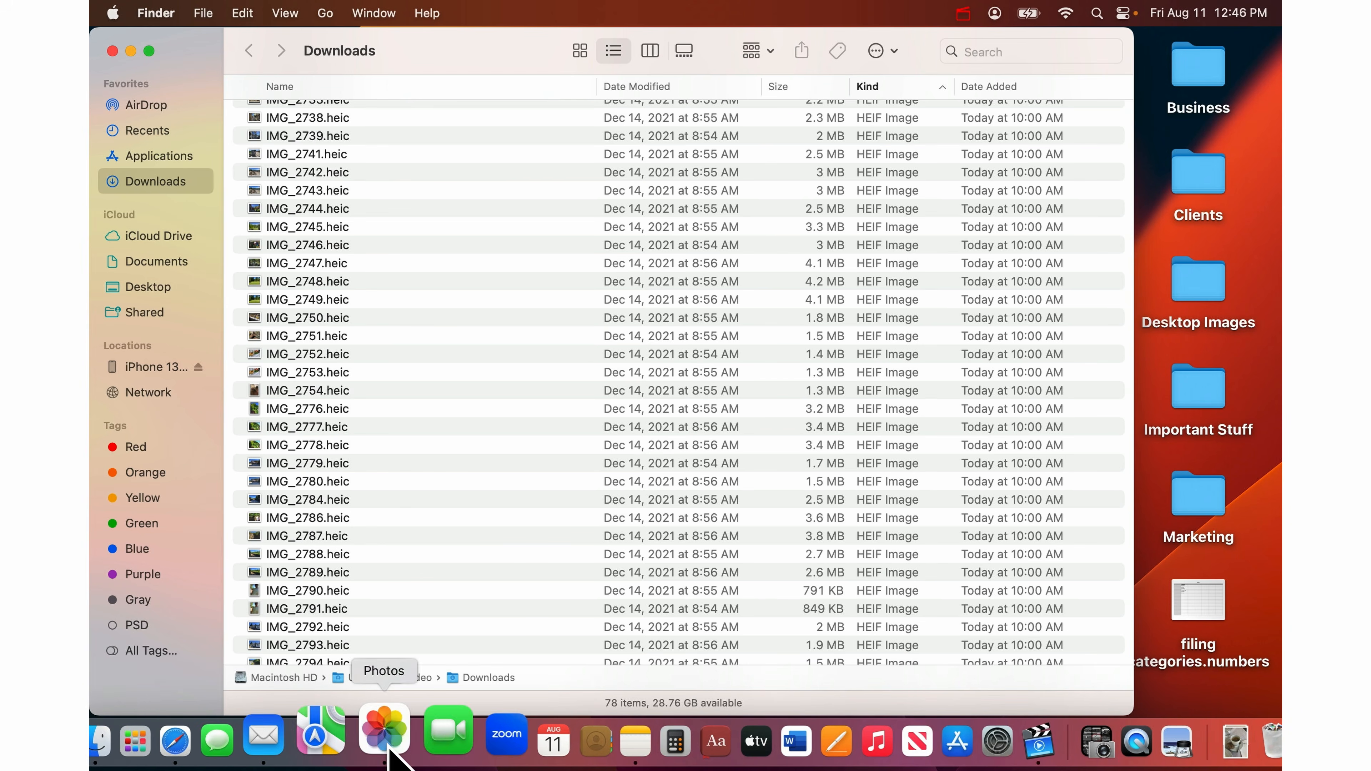
pyautogui.scroll(10, 401, 536)
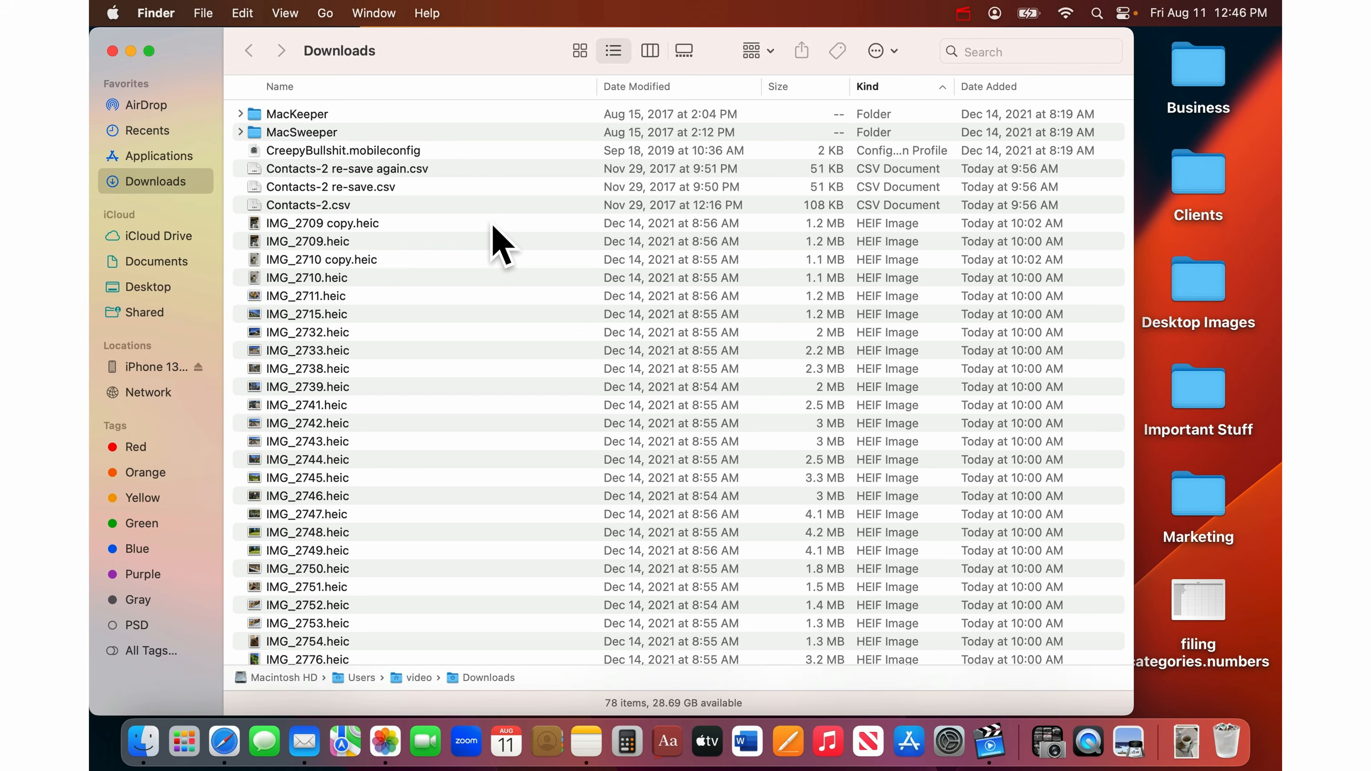
pyautogui.click(492, 222)
pyautogui.scroll(-15, 472, 340)
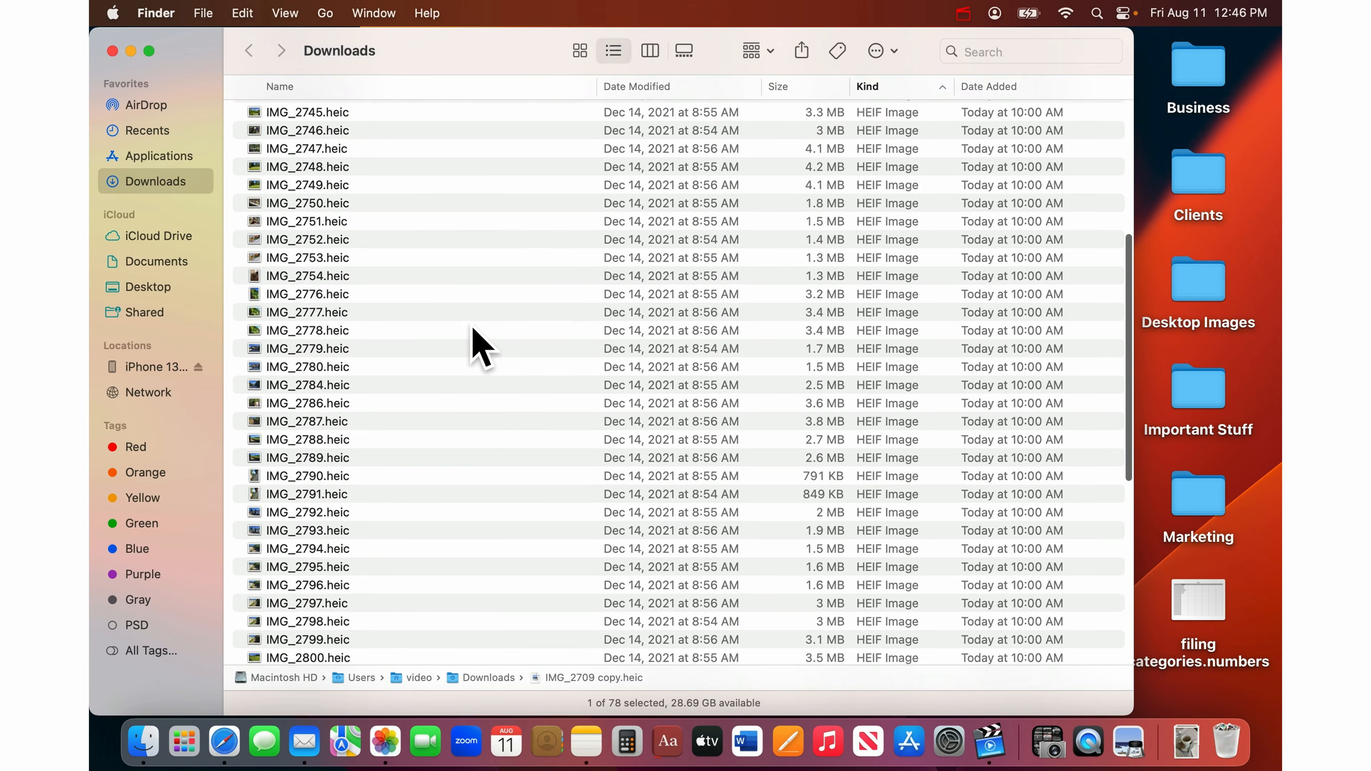
pyautogui.scroll(-5, 480, 346)
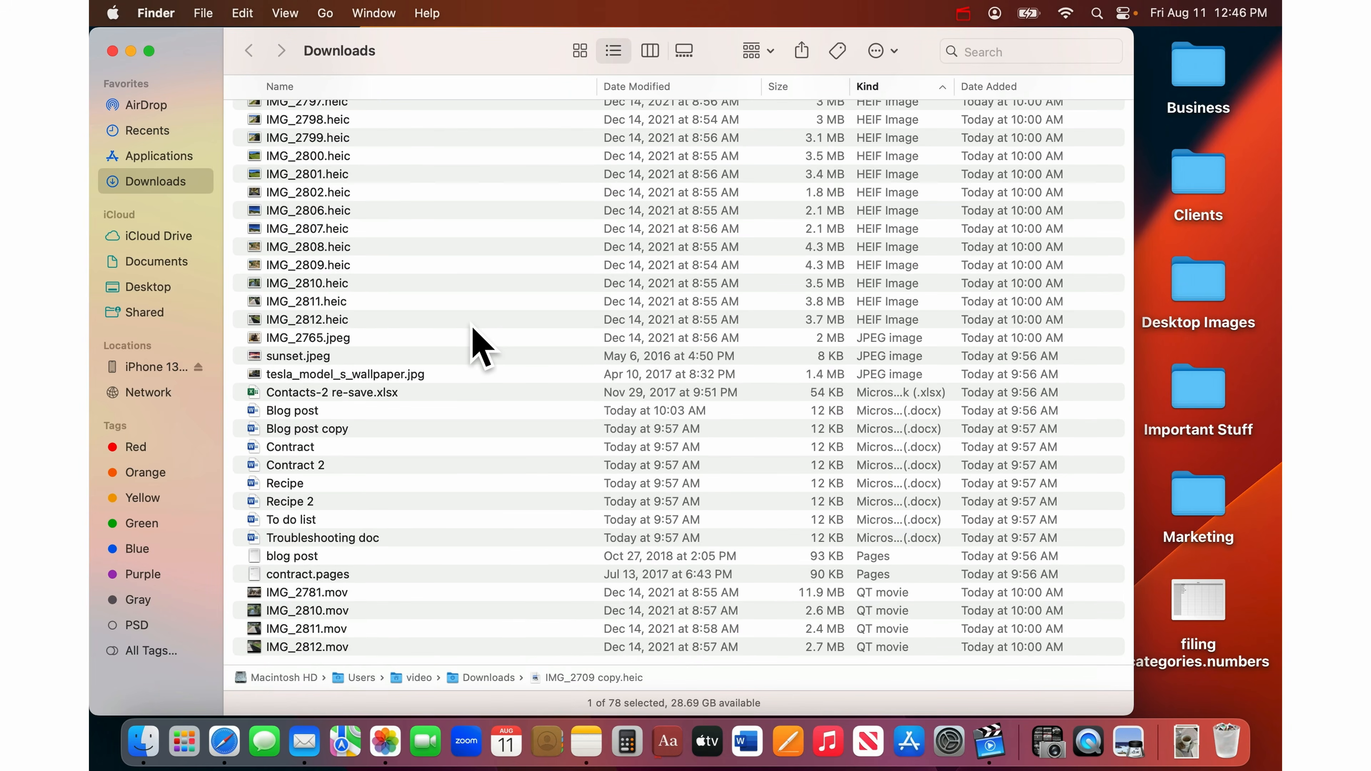
pyautogui.keyDown('shift'); pyautogui.click(525, 378); pyautogui.keyUp('shift')
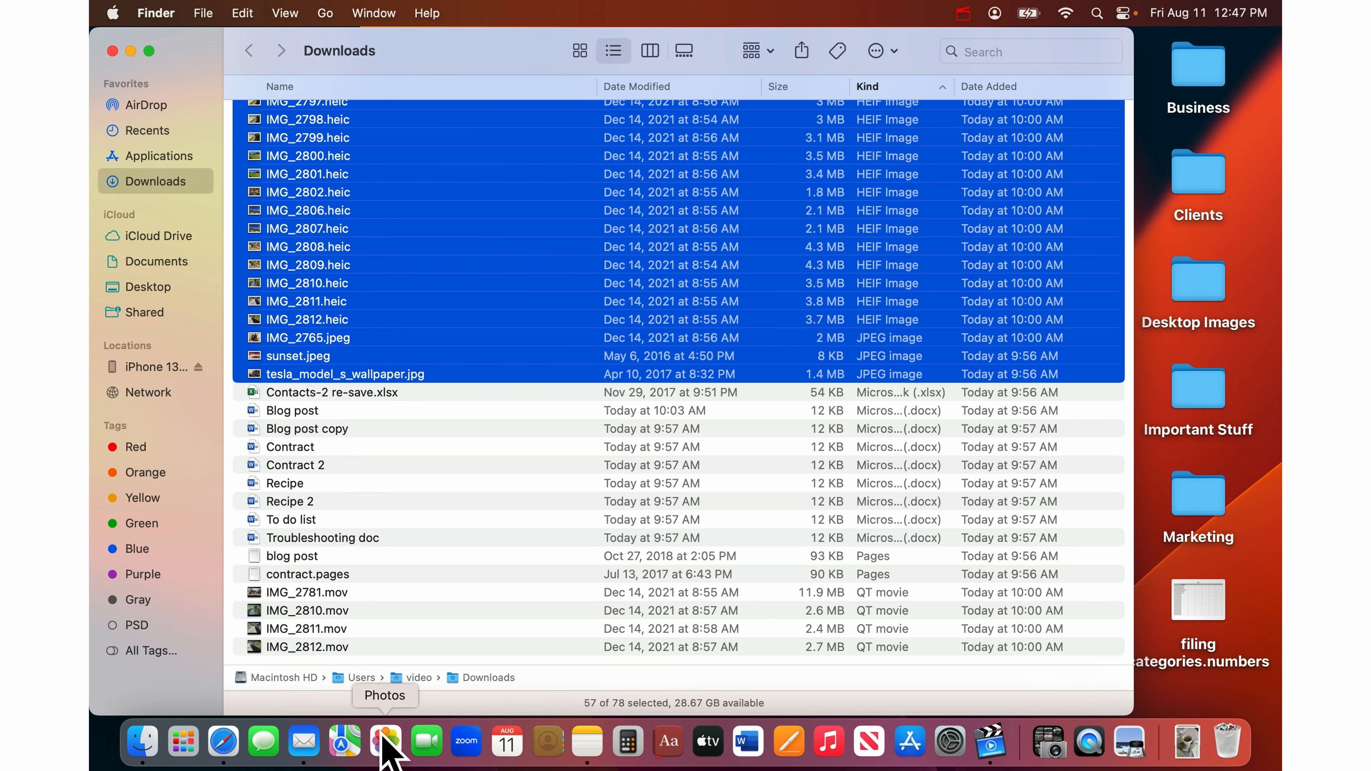
pyautogui.click(382, 760)
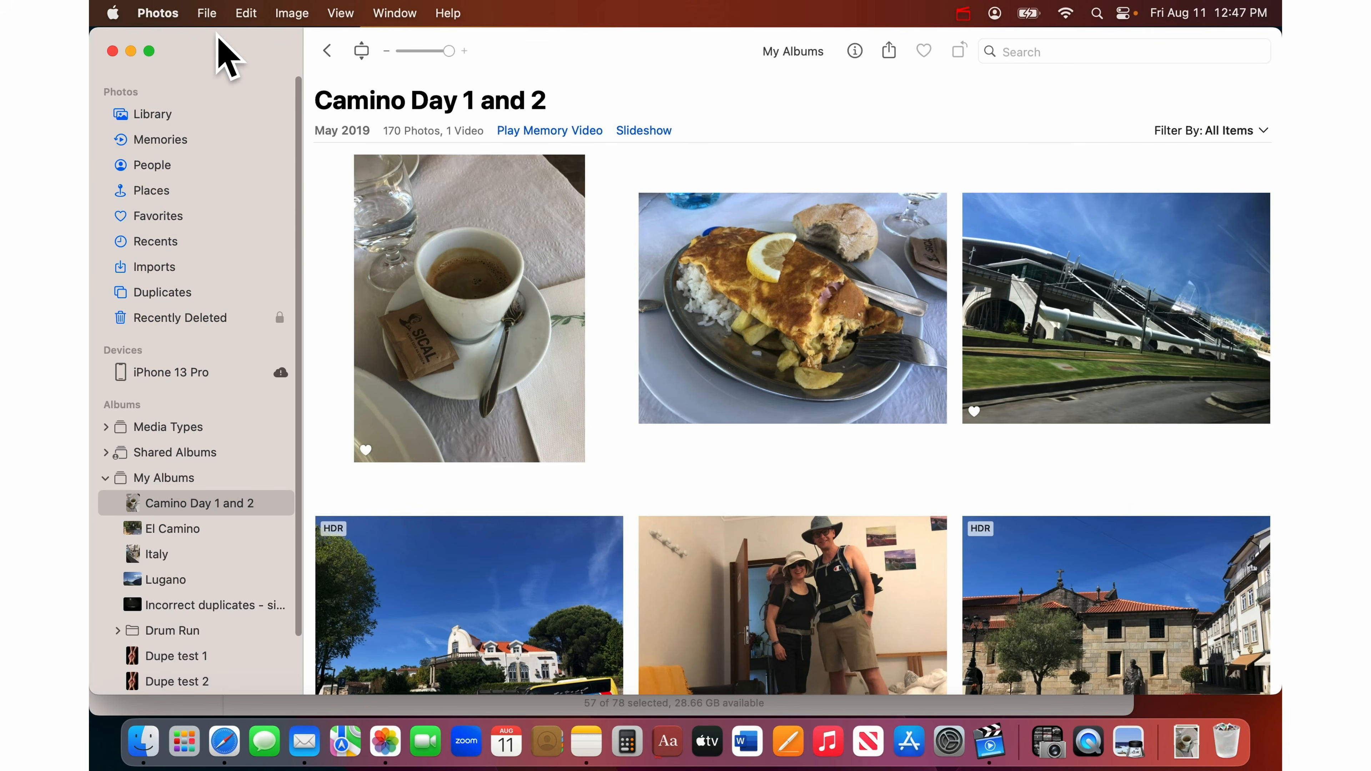
# - Import the 57 selected images into the Photos library, skipping all duplicates
pyautogui.moveTo(217, 37); pyautogui.dragTo(931, 4)
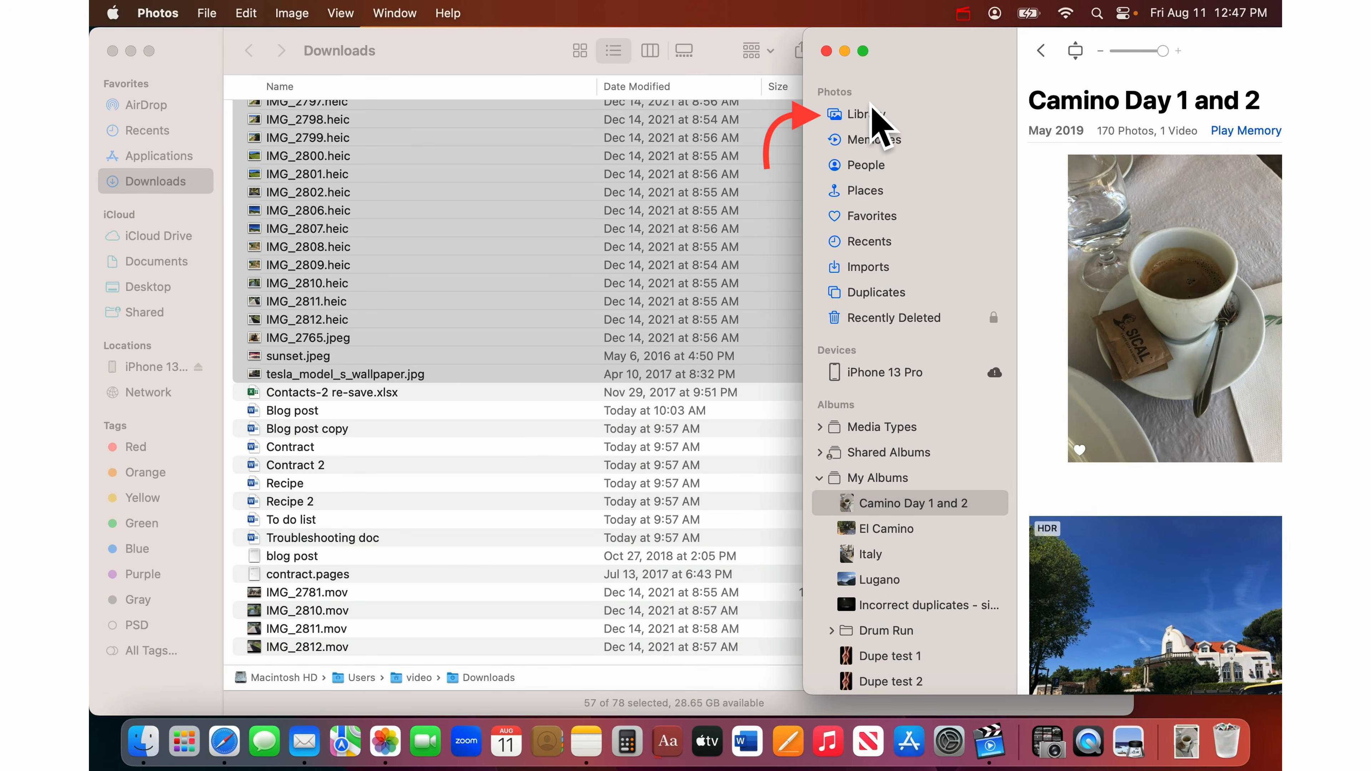
pyautogui.moveTo(290, 219); pyautogui.dragTo(859, 116)
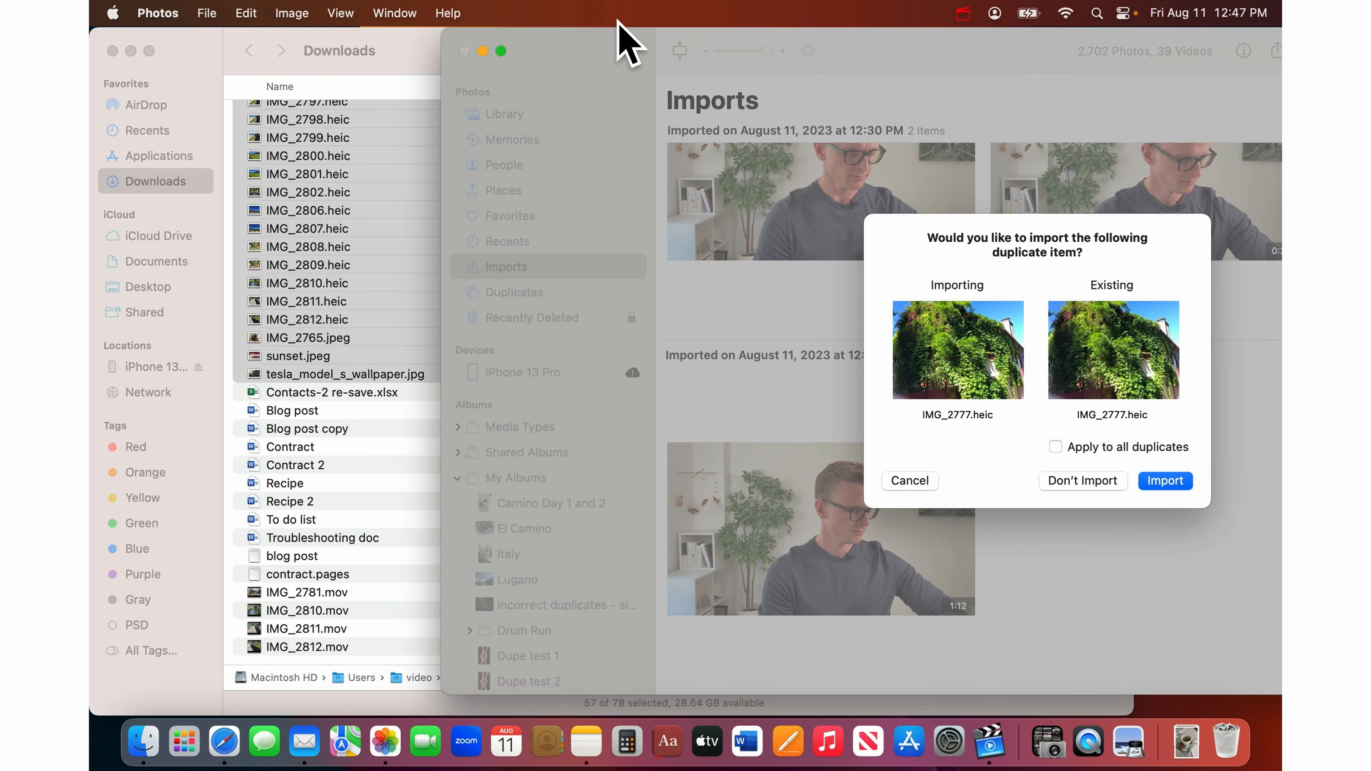
pyautogui.moveTo(619, 22); pyautogui.dragTo(284, 3)
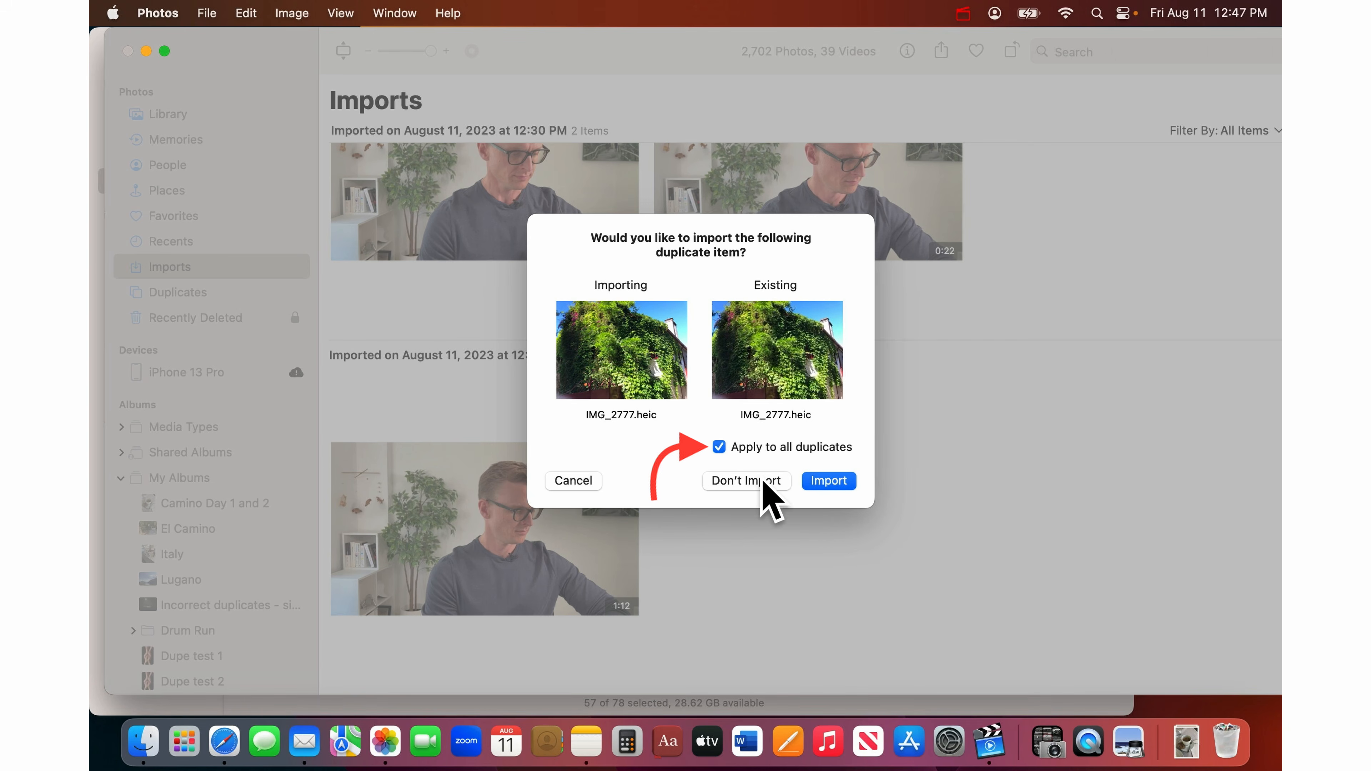
pyautogui.click(749, 482)
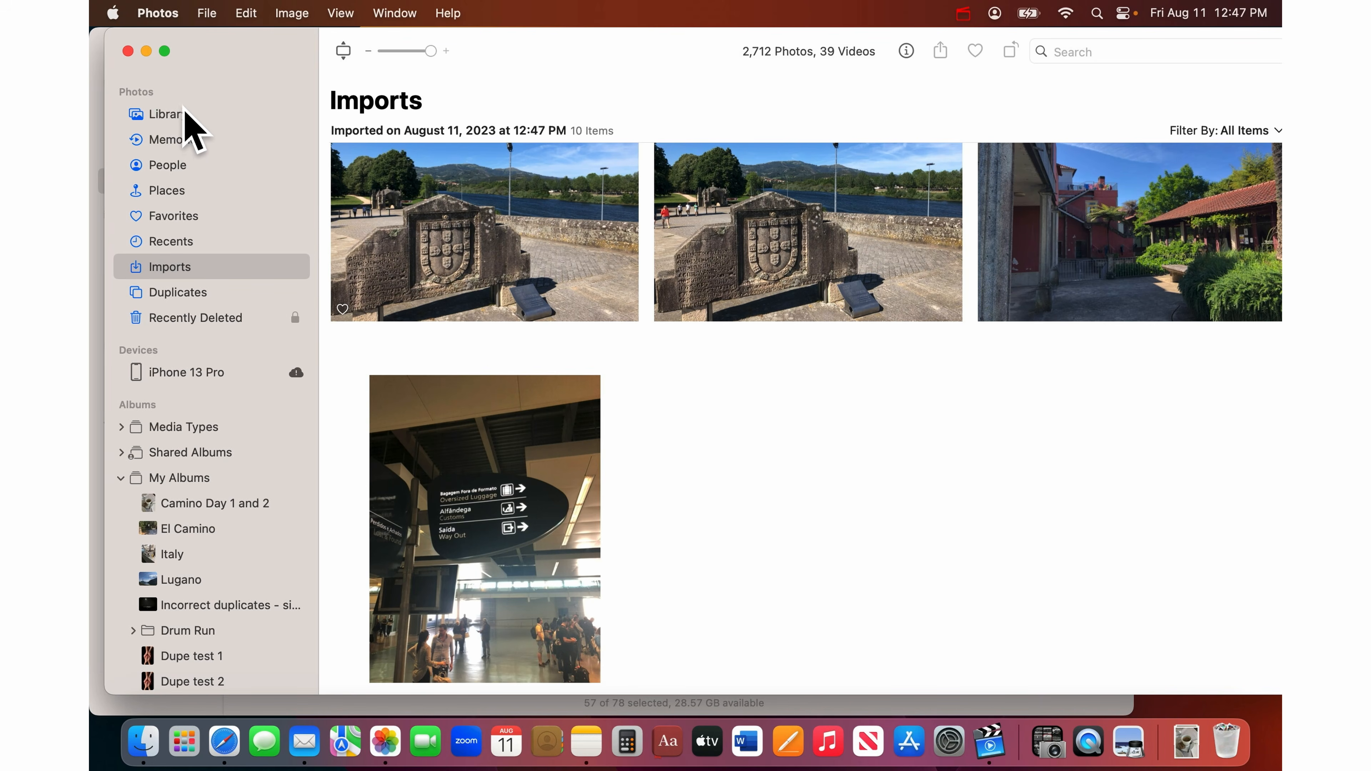
pyautogui.click(172, 13)
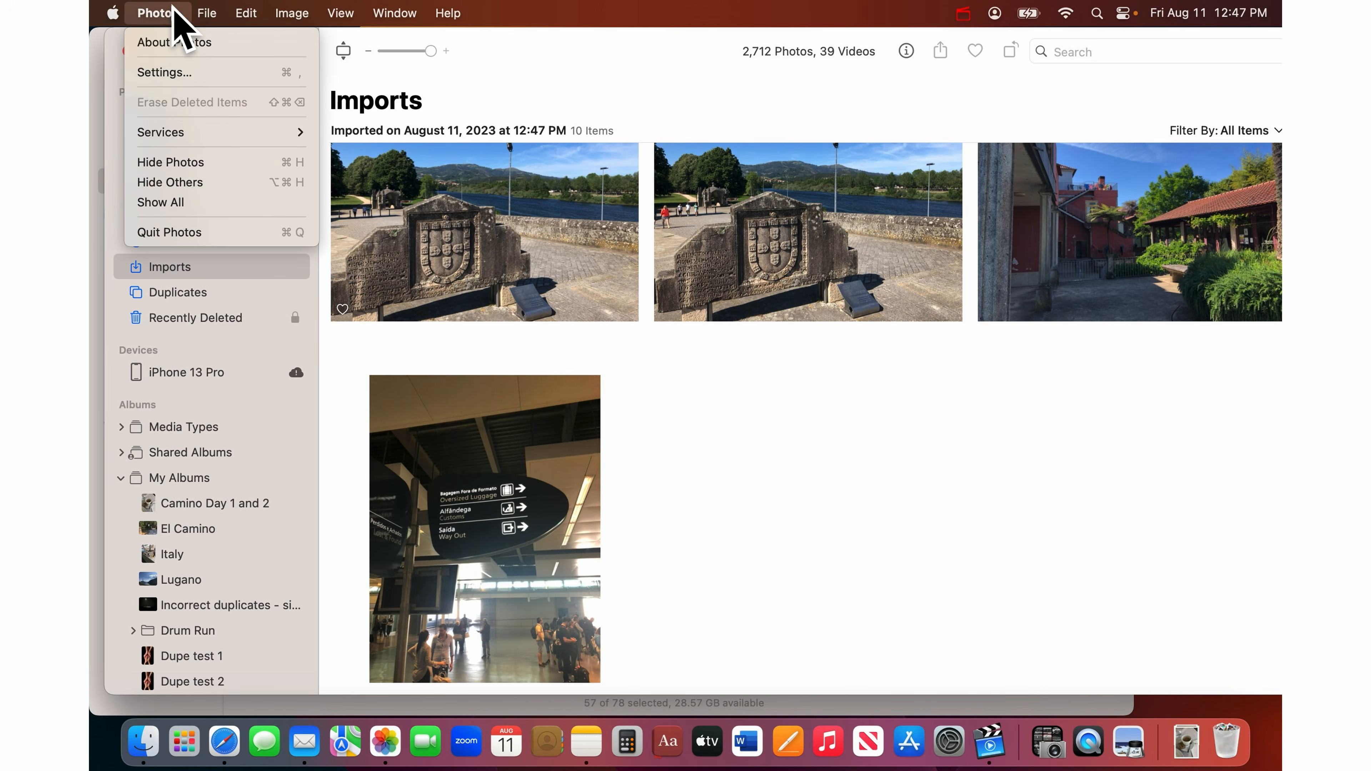
# - Quit Photos and trash the 57 imported images, leaving 21 items
pyautogui.click(173, 232)
pyautogui.scroll(10, 352, 379)
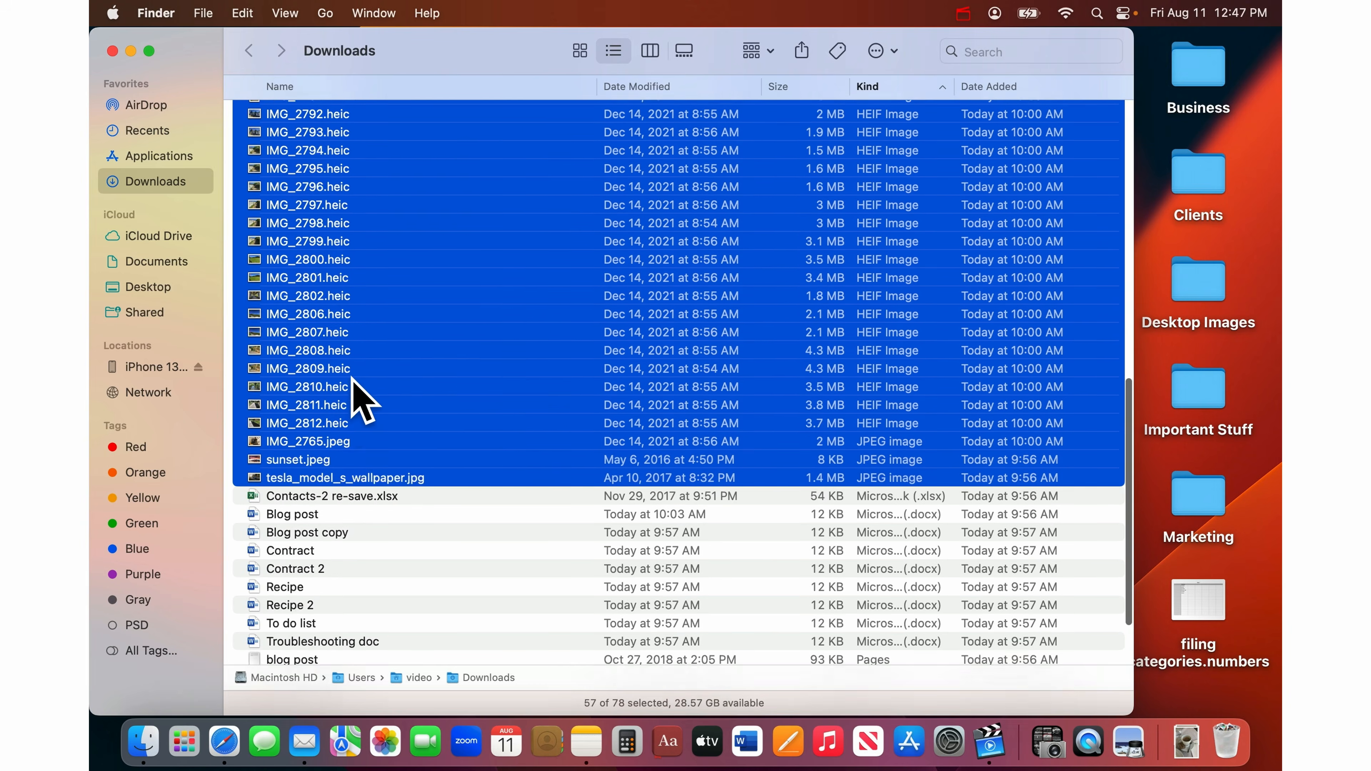
pyautogui.scroll(5, 352, 379)
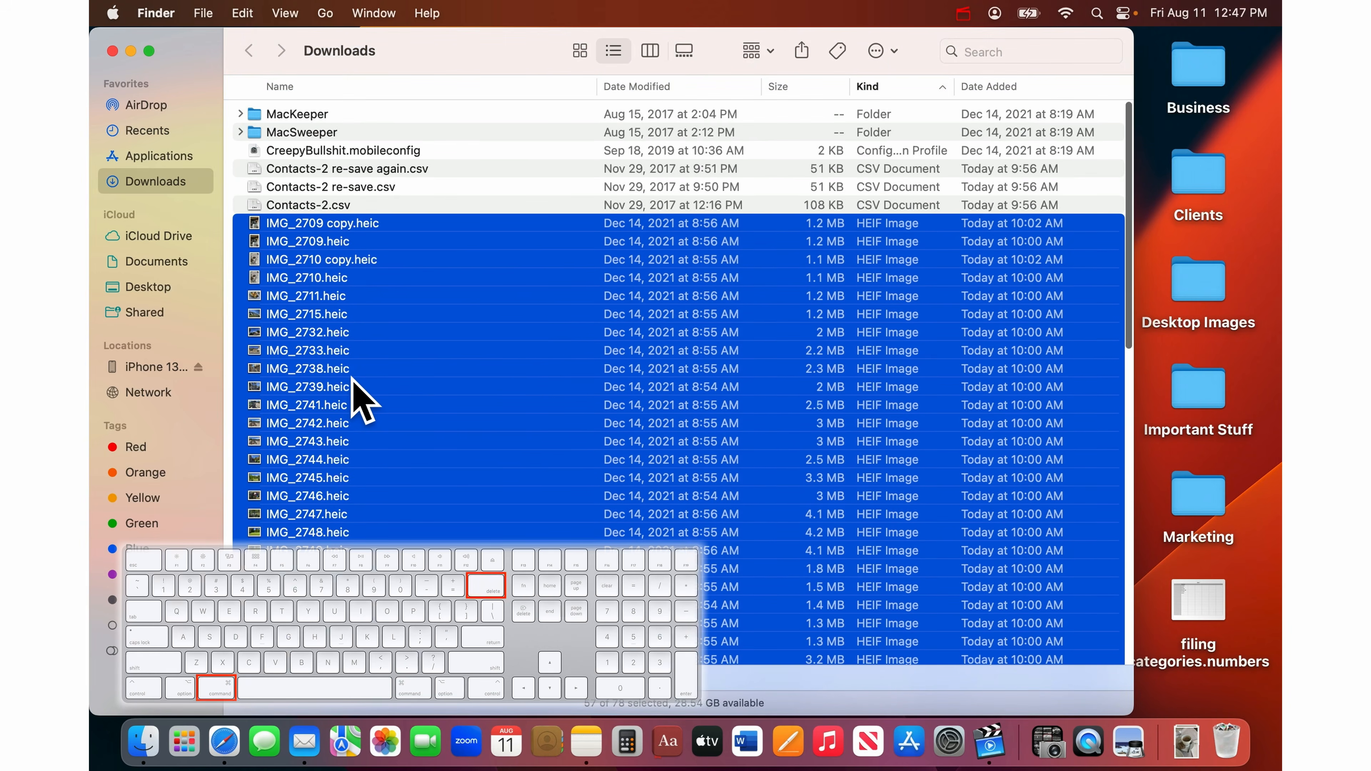
pyautogui.press('super+BackSpace')
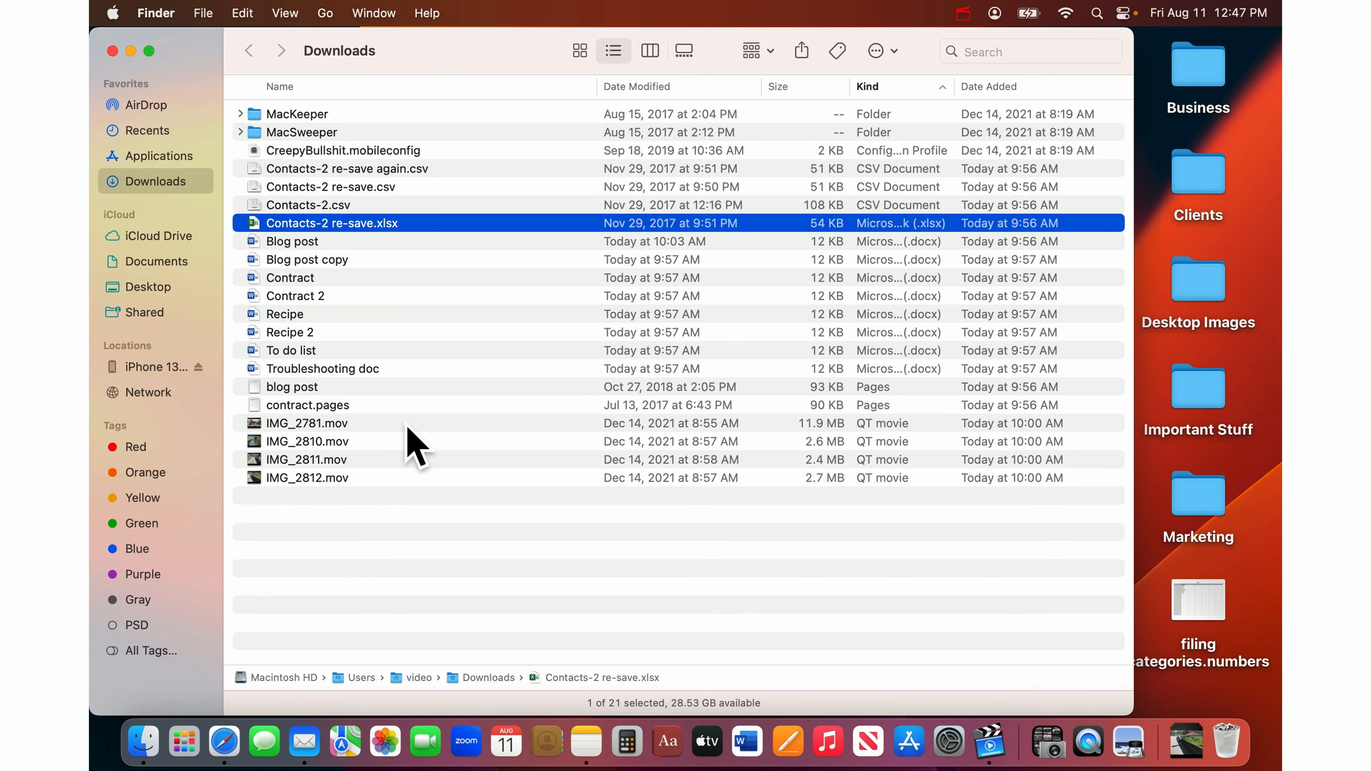
# - Import the four IMG .mov videos into Photos skipping duplicates, then trash them
pyautogui.moveTo(408, 423); pyautogui.dragTo(418, 501)
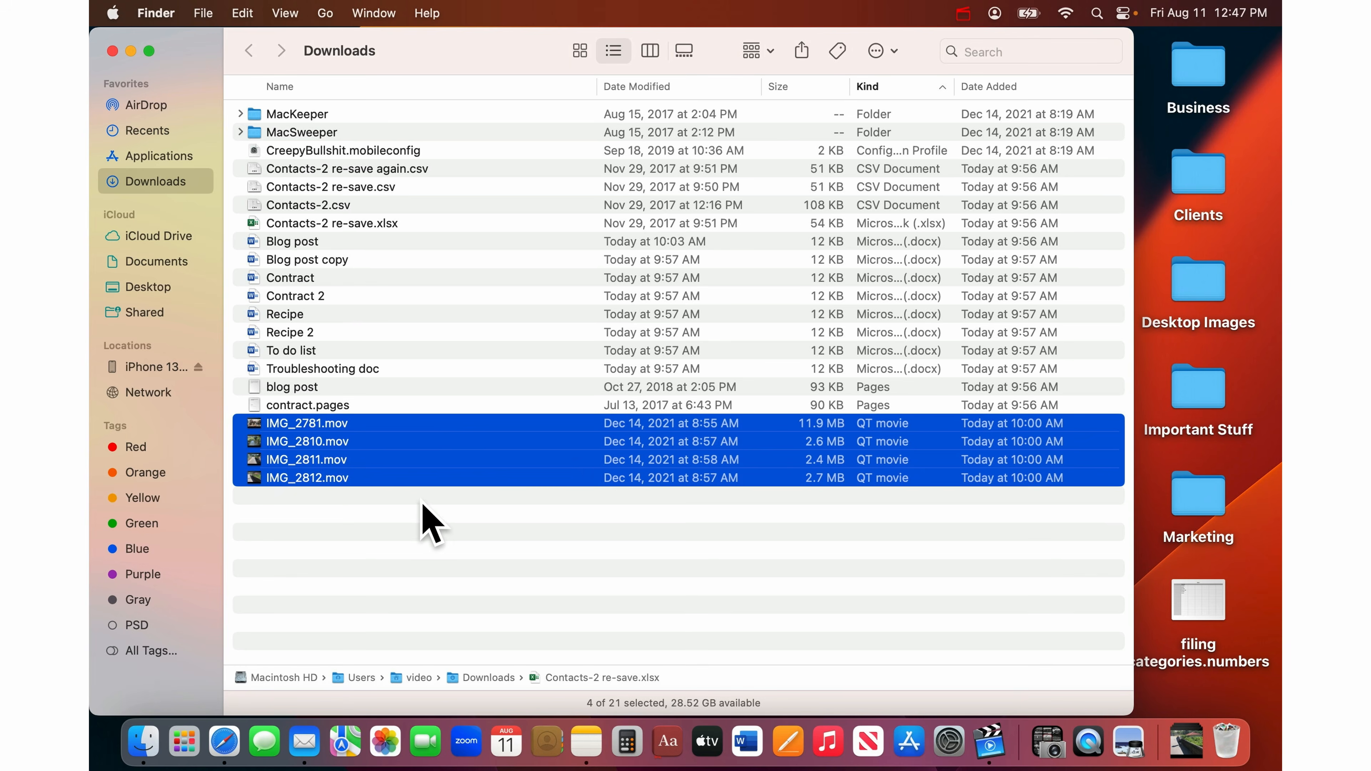
pyautogui.click(390, 758)
pyautogui.moveTo(275, 83); pyautogui.dragTo(869, 13)
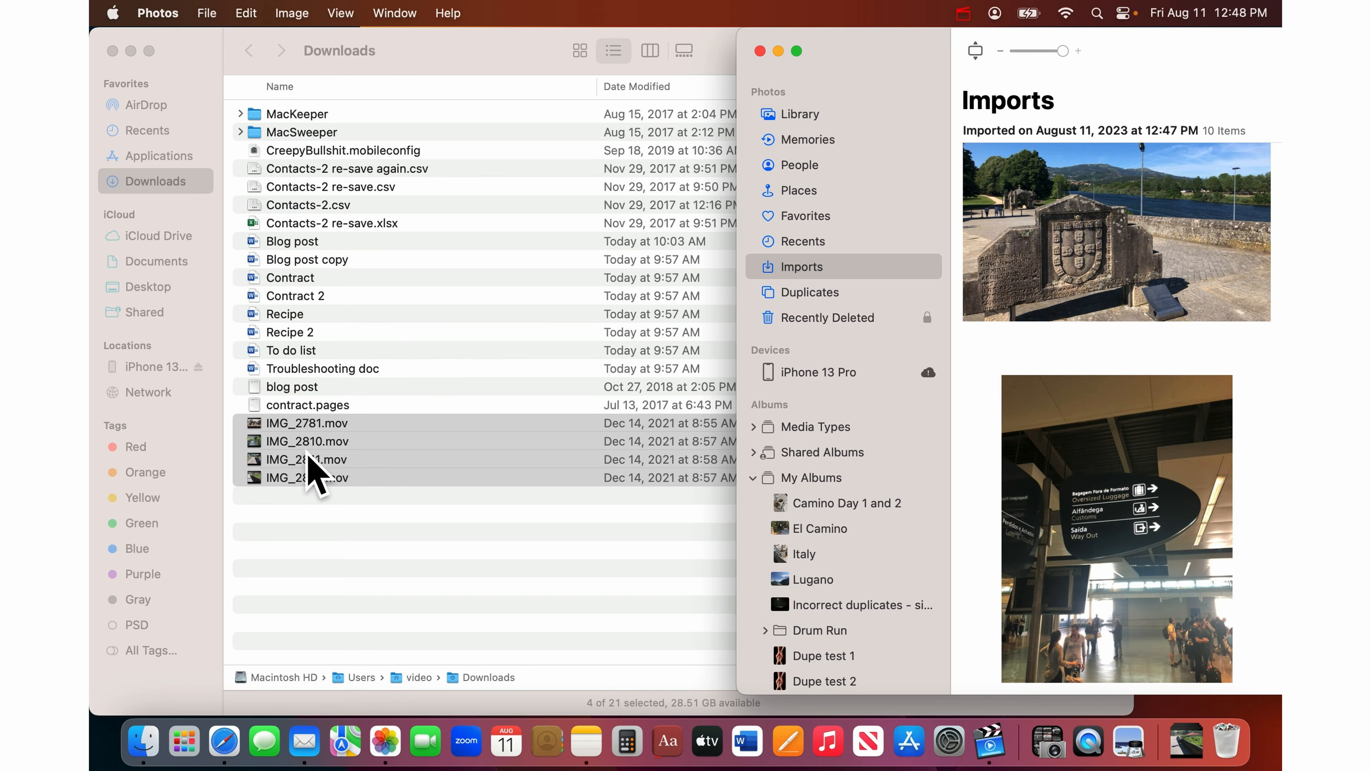
pyautogui.moveTo(310, 458); pyautogui.dragTo(806, 116)
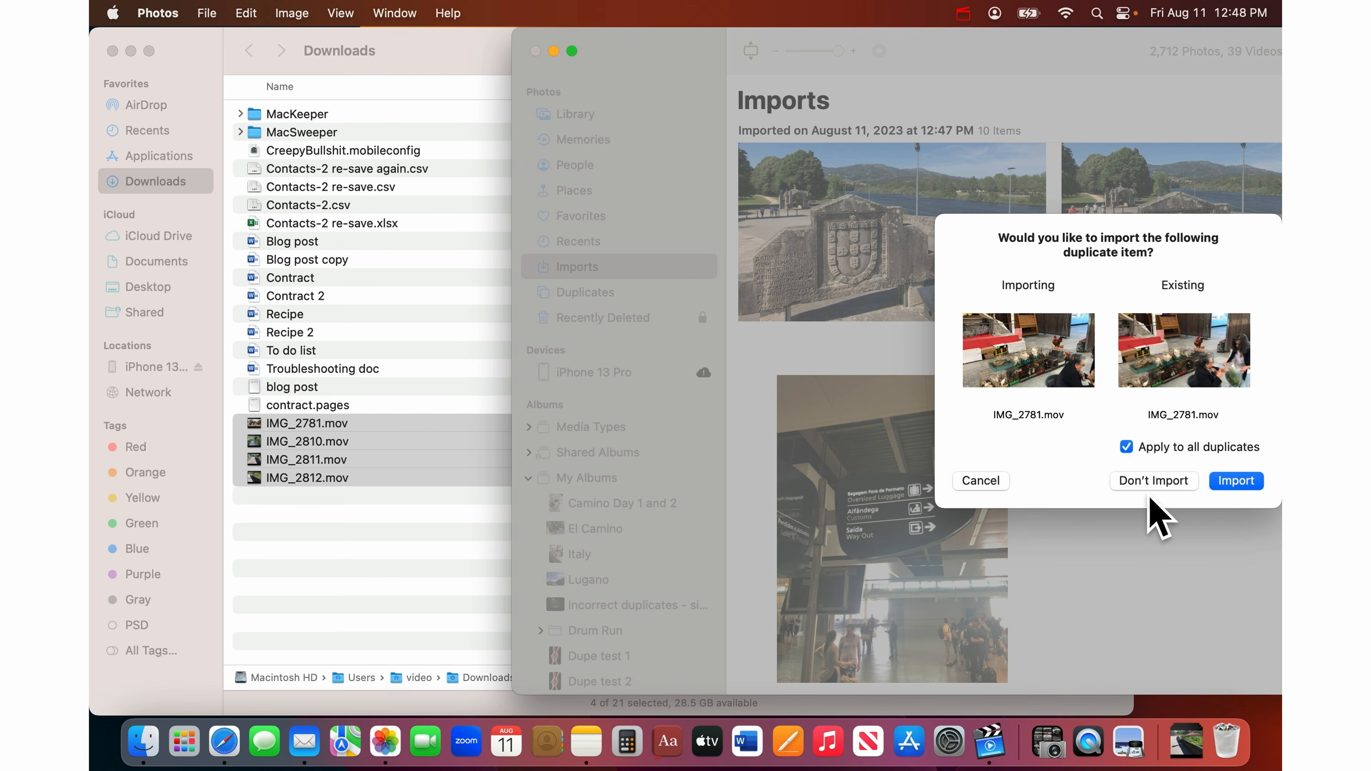
pyautogui.click(1154, 480)
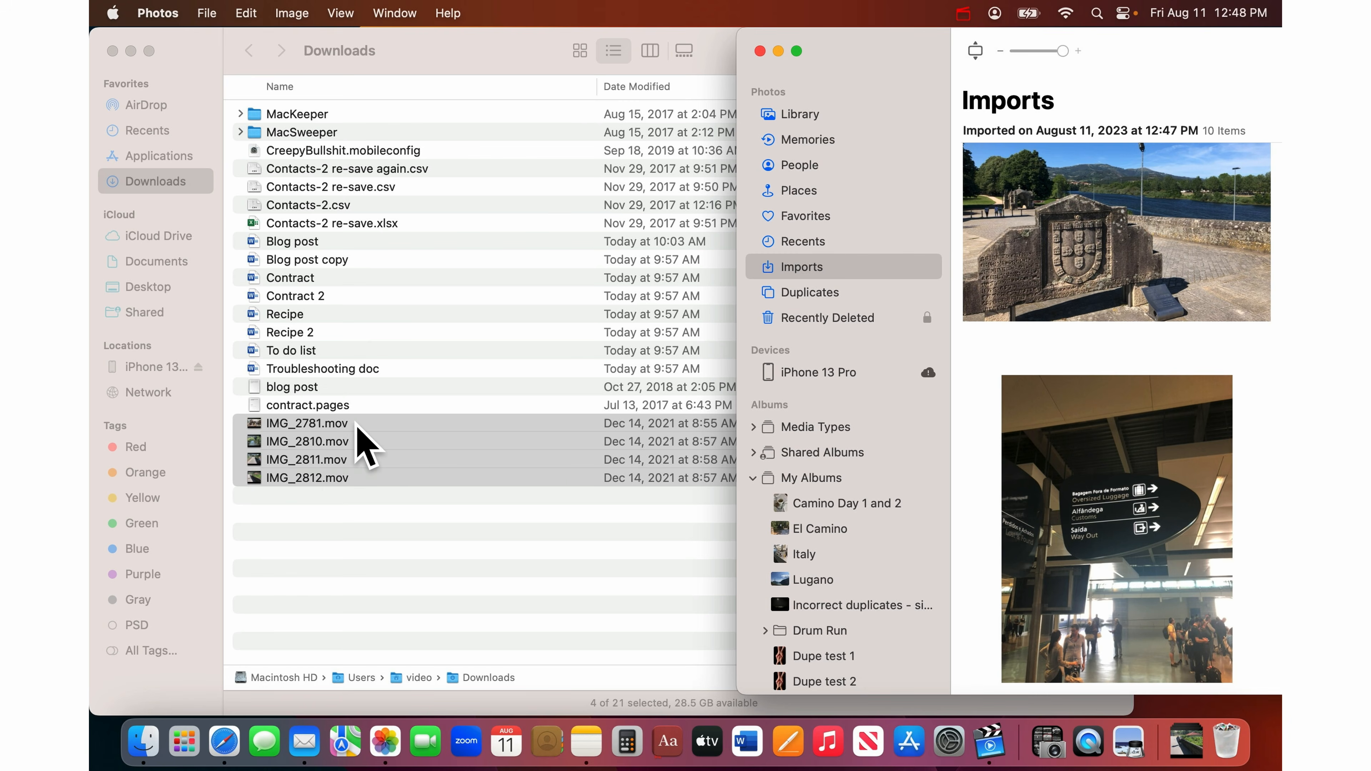
pyautogui.click(380, 424)
pyautogui.press('super+BackSpace')
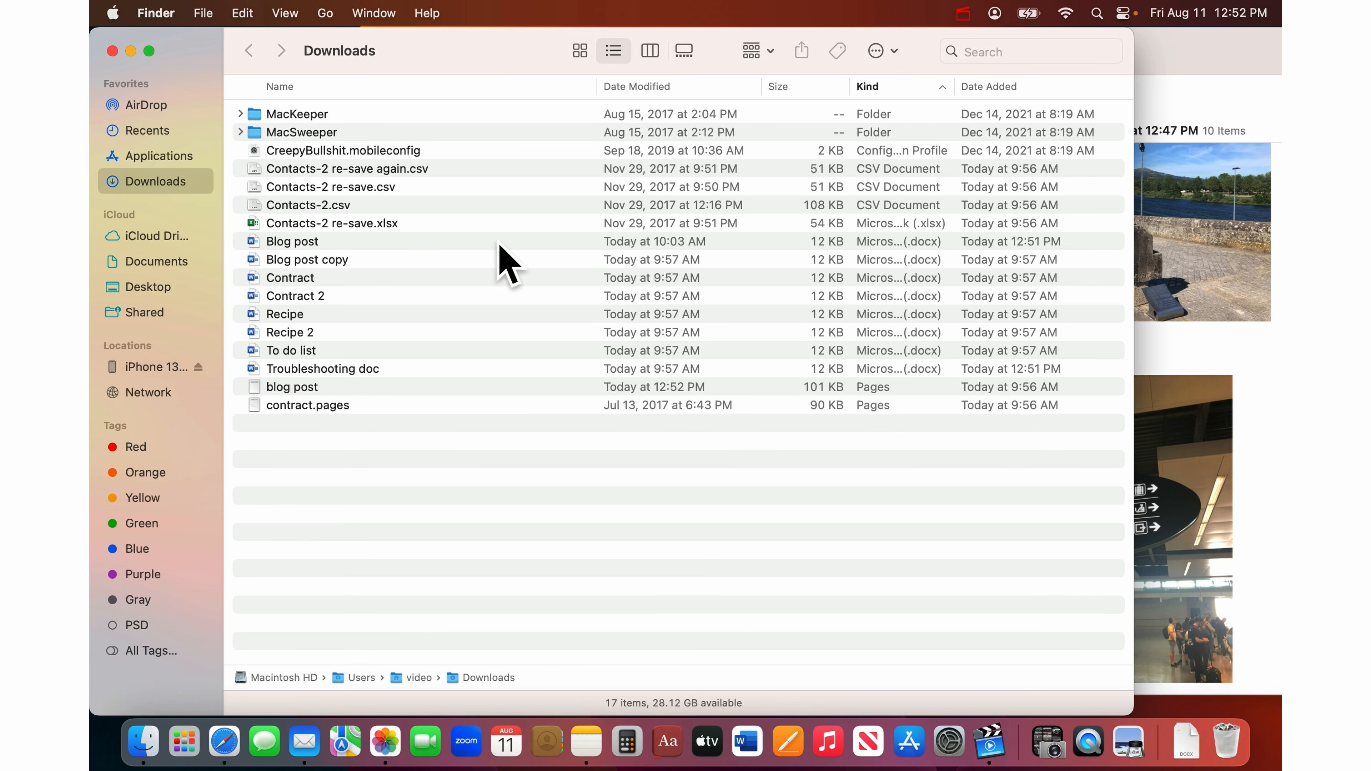
# - Quick Look the Blog post, Contract, Contract 2 and Recipe Word documents
pyautogui.click(441, 241)
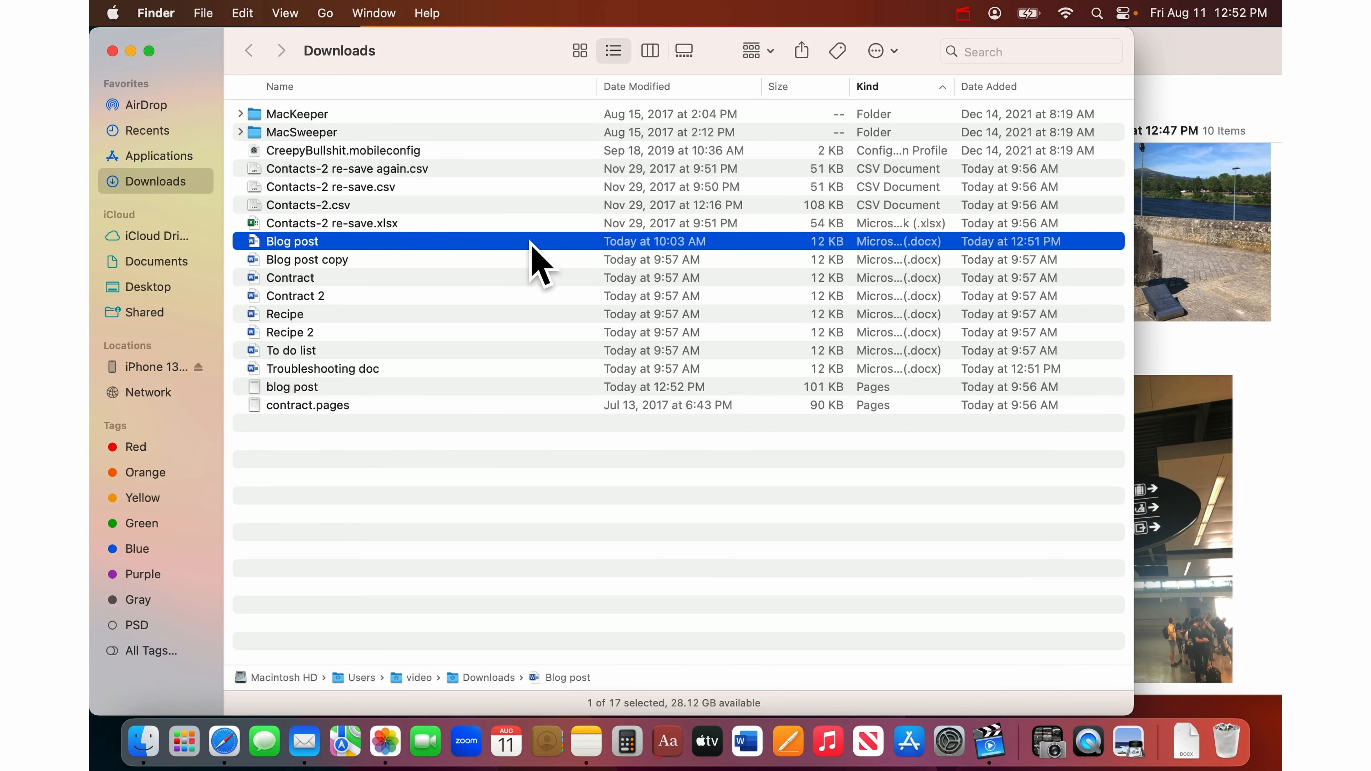
pyautogui.press('space')
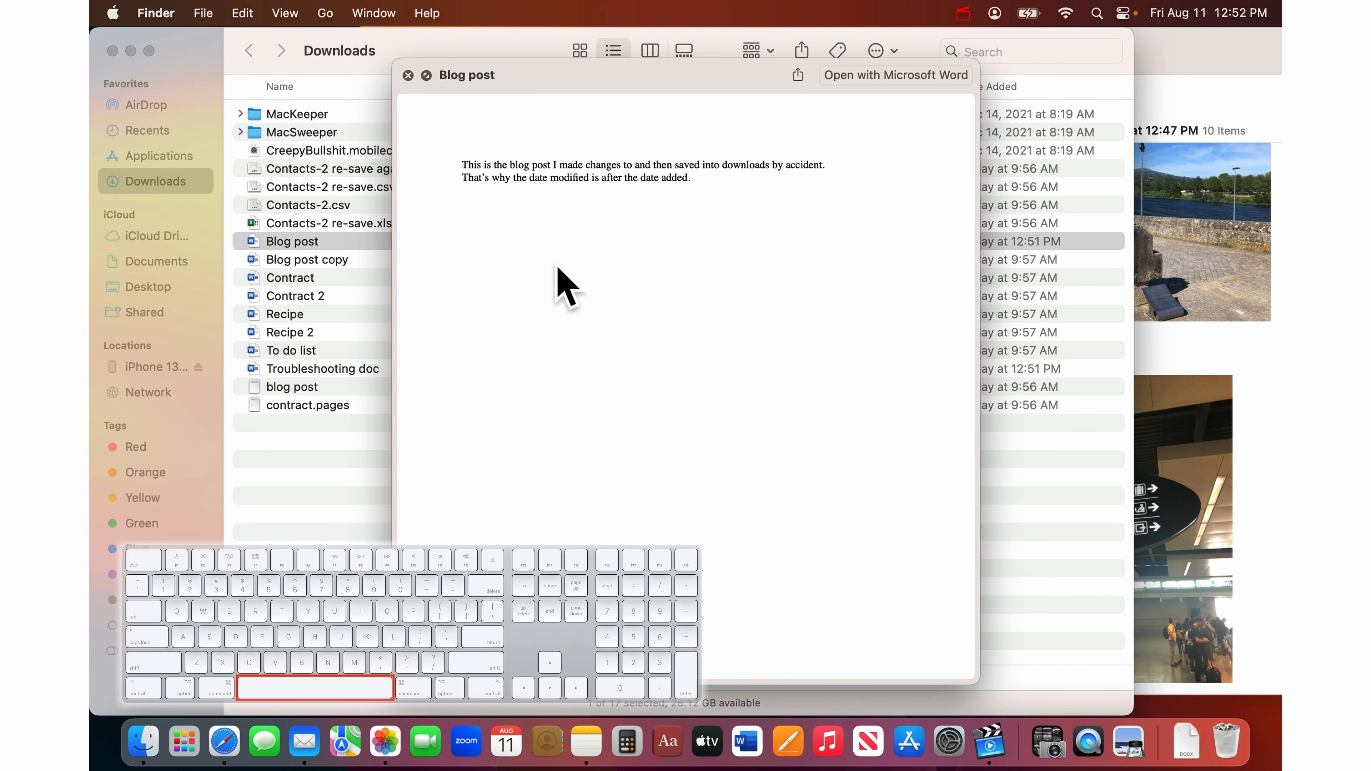
pyautogui.press('space')
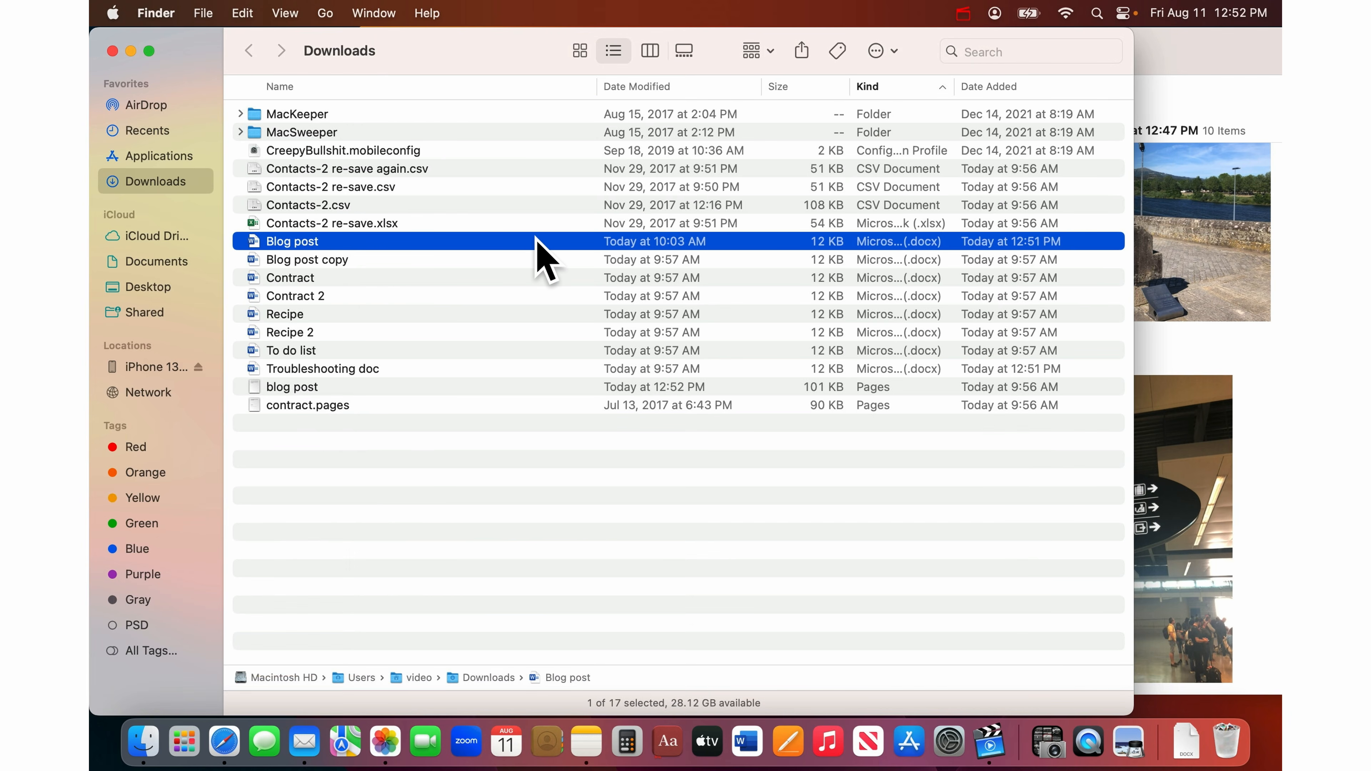
pyautogui.press('Down')
pyautogui.press('Down')
pyautogui.press('Down')
pyautogui.press('Down')
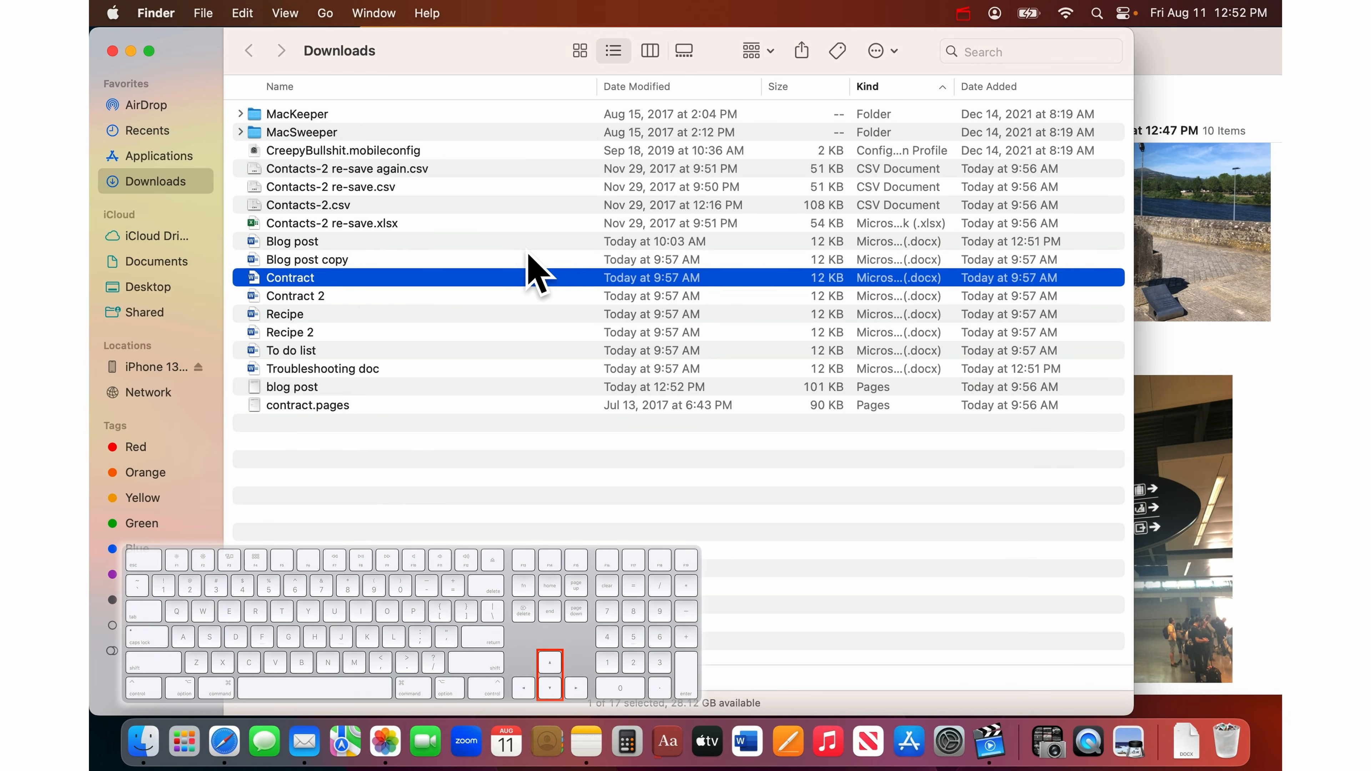
pyautogui.press('Up')
pyautogui.press('Up')
pyautogui.press('Up')
pyautogui.press('Down')
pyautogui.press('Down')
pyautogui.press('Down')
pyautogui.press('Down')
pyautogui.press('Down')
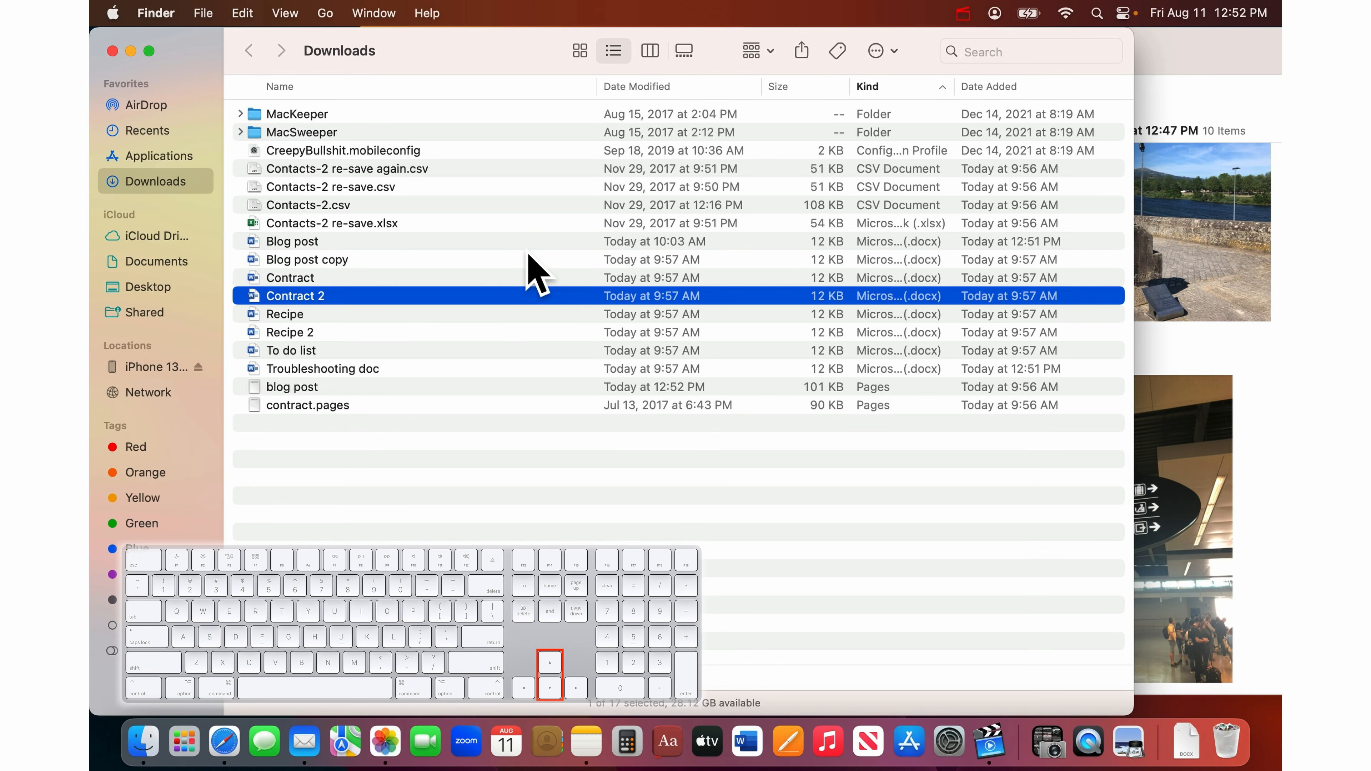
pyautogui.press('Up')
pyautogui.press('Up')
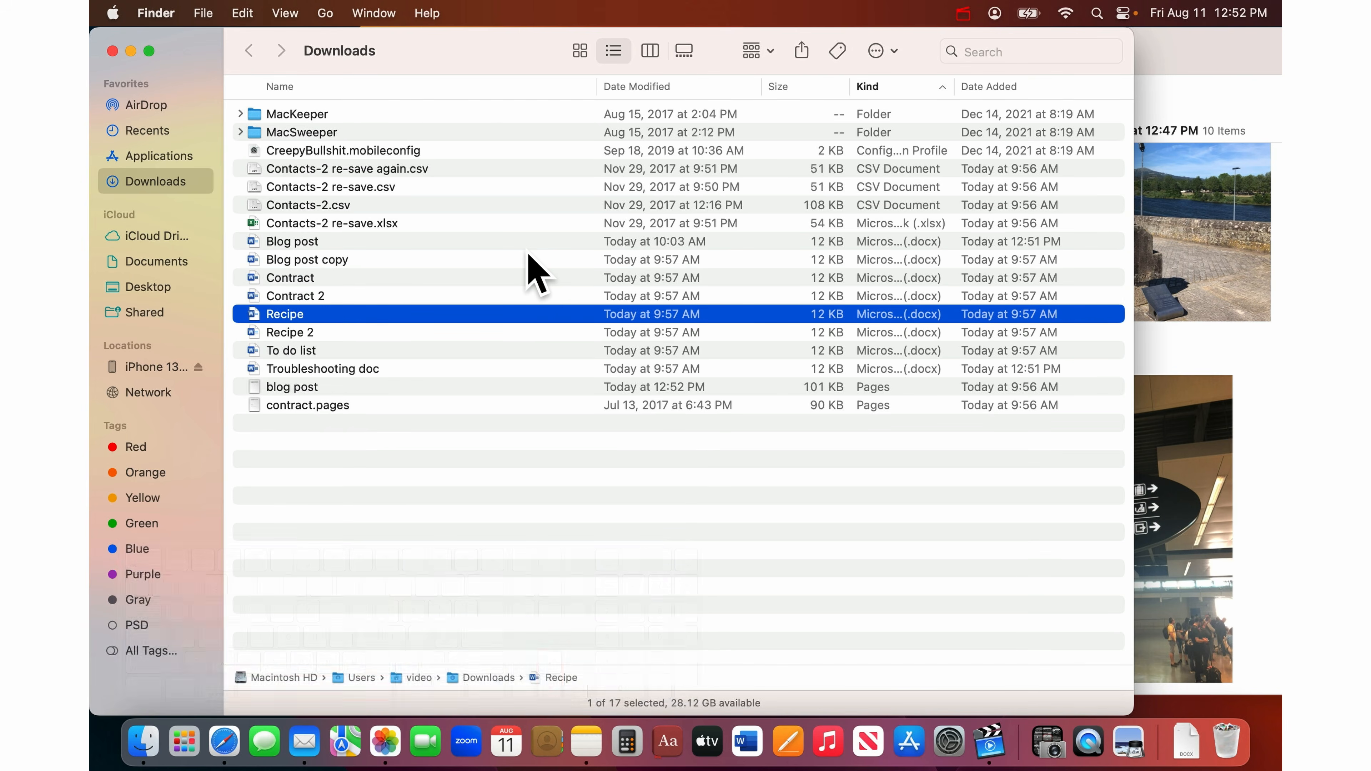
pyautogui.press('space')
pyautogui.press('Up')
pyautogui.press('space')
pyautogui.press('space')
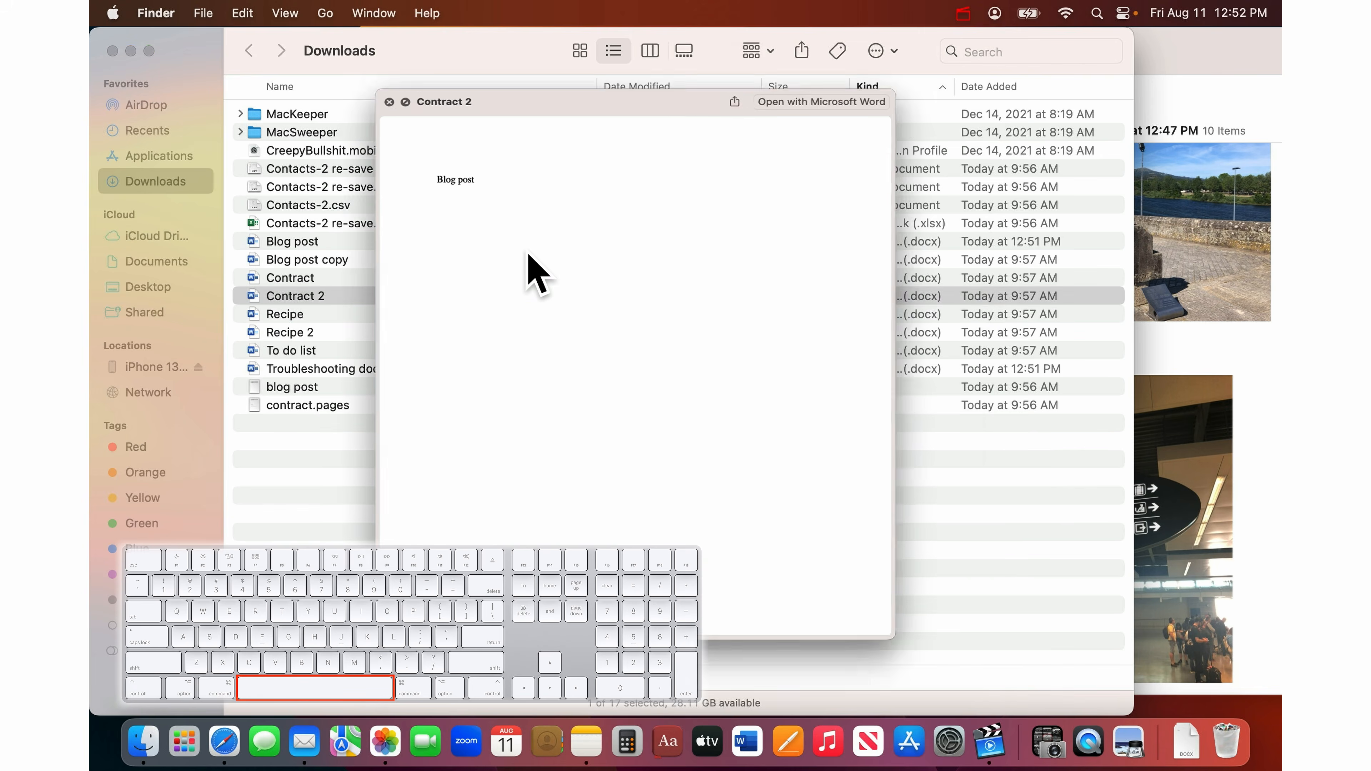
pyautogui.press('space')
pyautogui.press('Up')
pyautogui.press('space')
pyautogui.press('space')
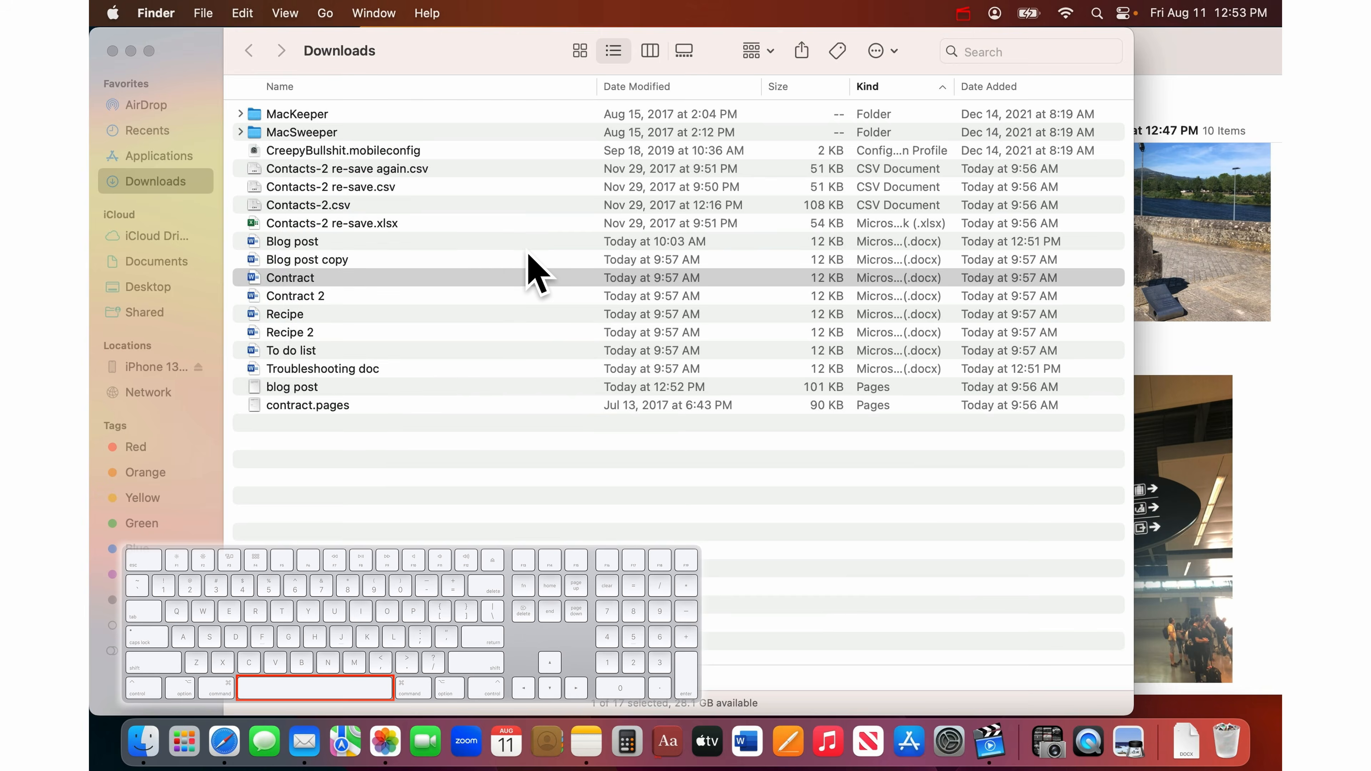
pyautogui.press('Up')
pyautogui.press('space')
pyautogui.press('space')
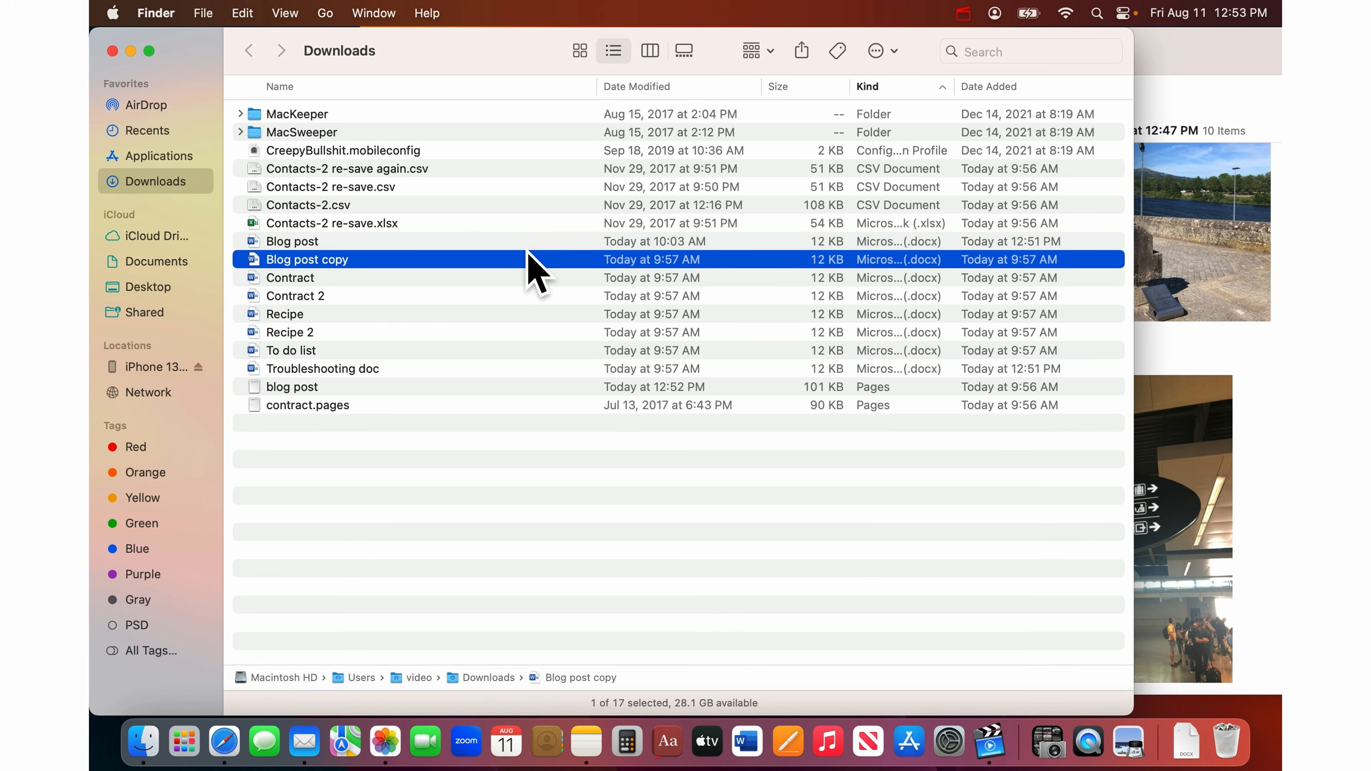
# - Trash Blog post copy, Contract, Contract 2, Recipe and Recipe 2, leaving 12 items
pyautogui.press('super+BackSpace')
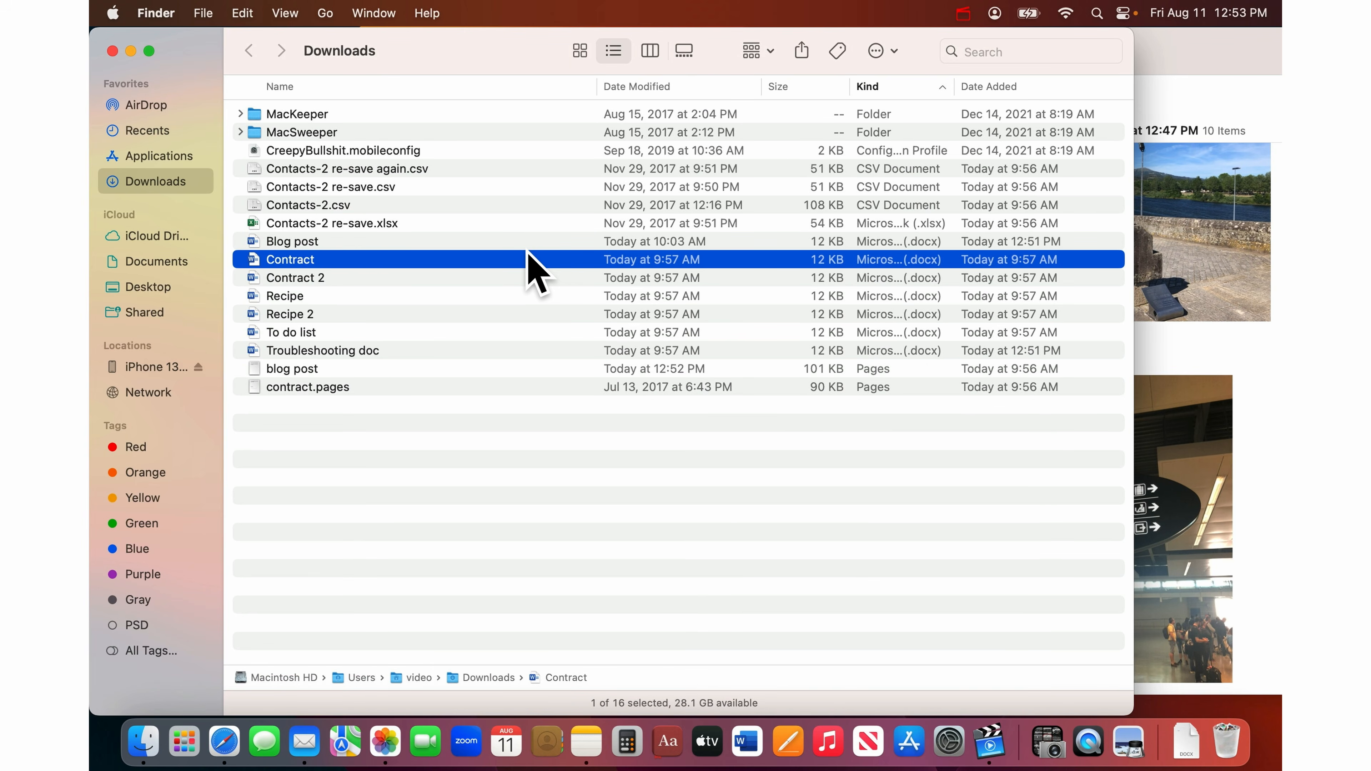
pyautogui.press('super+BackSpace')
pyautogui.press('super+BackSpace')
pyautogui.press('super+BackSpace')
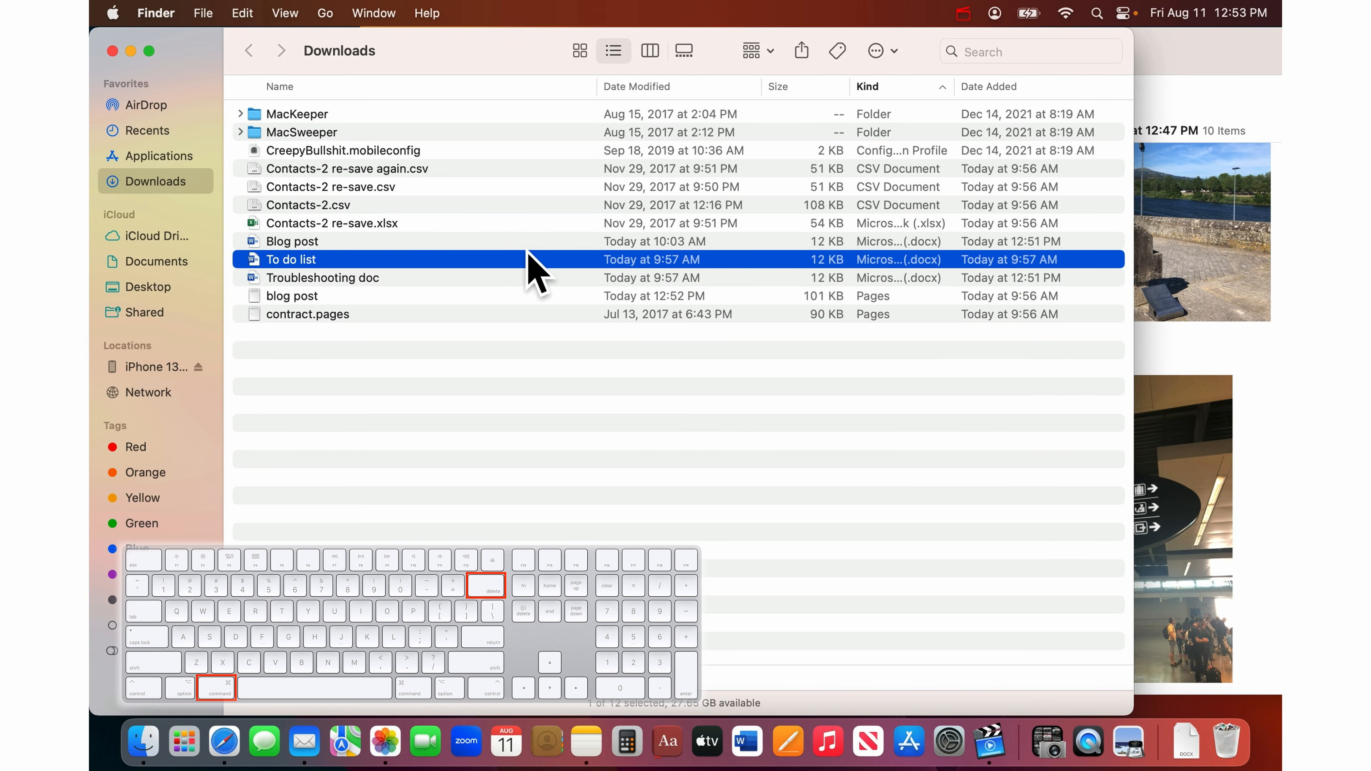
pyautogui.press('Down')
pyautogui.press('Down')
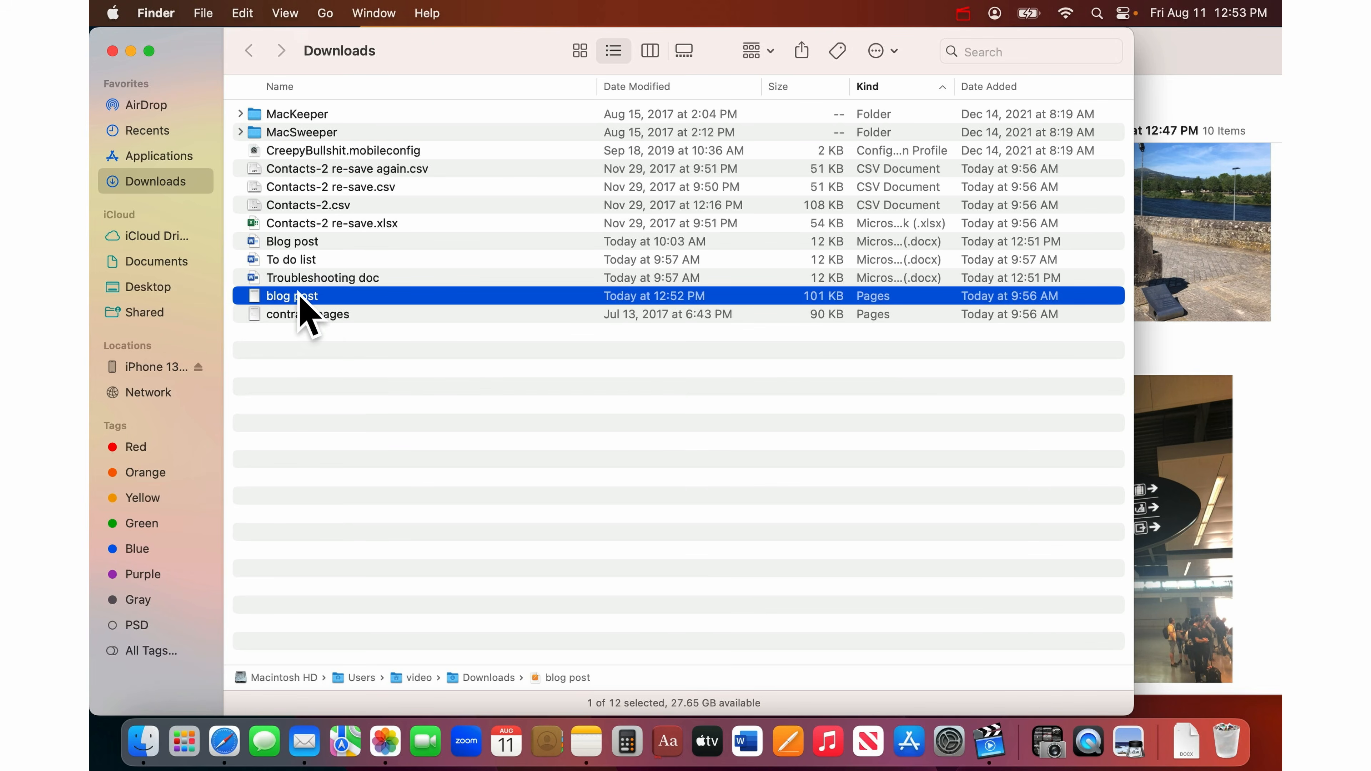
# - Move the blog post Pages file out of Downloads and trash MacKeeper and MacSweeper
pyautogui.moveTo(300, 305); pyautogui.dragTo(168, 266)
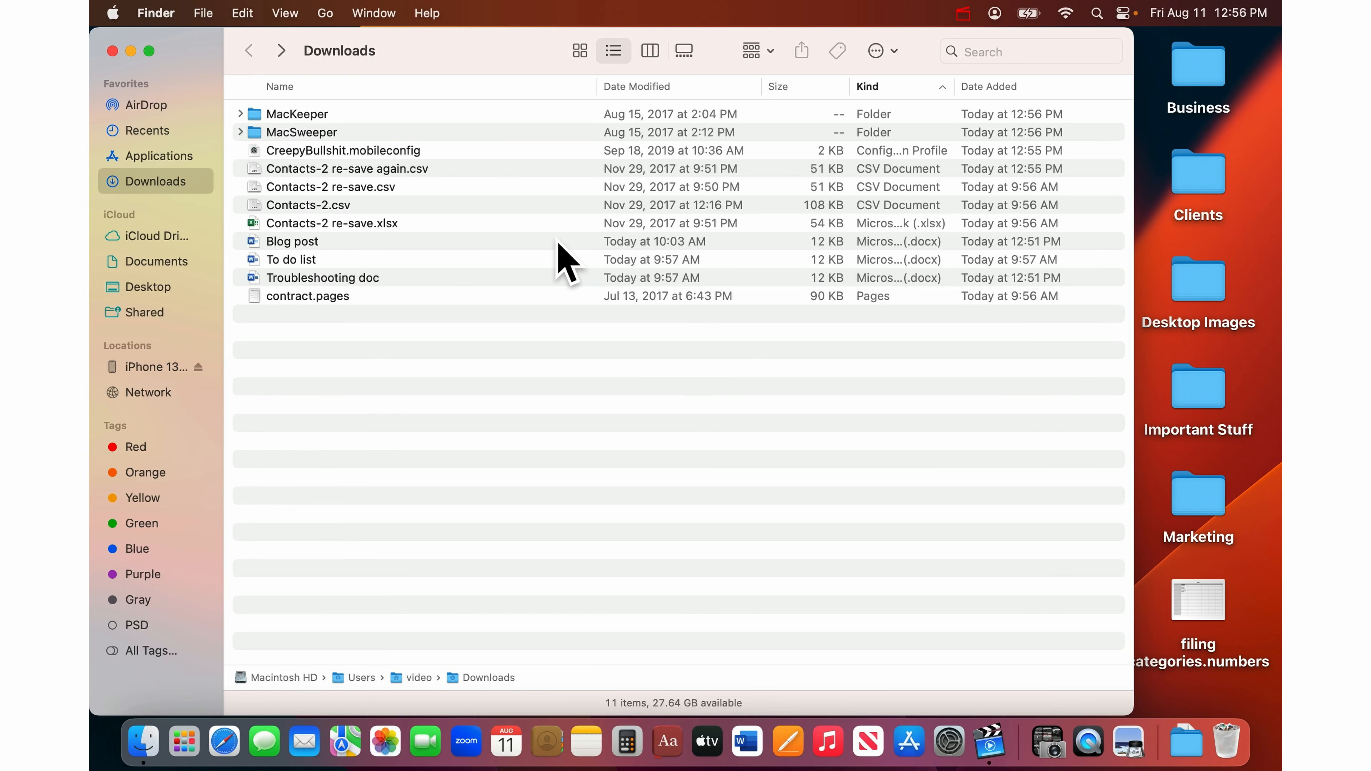
pyautogui.click(414, 112)
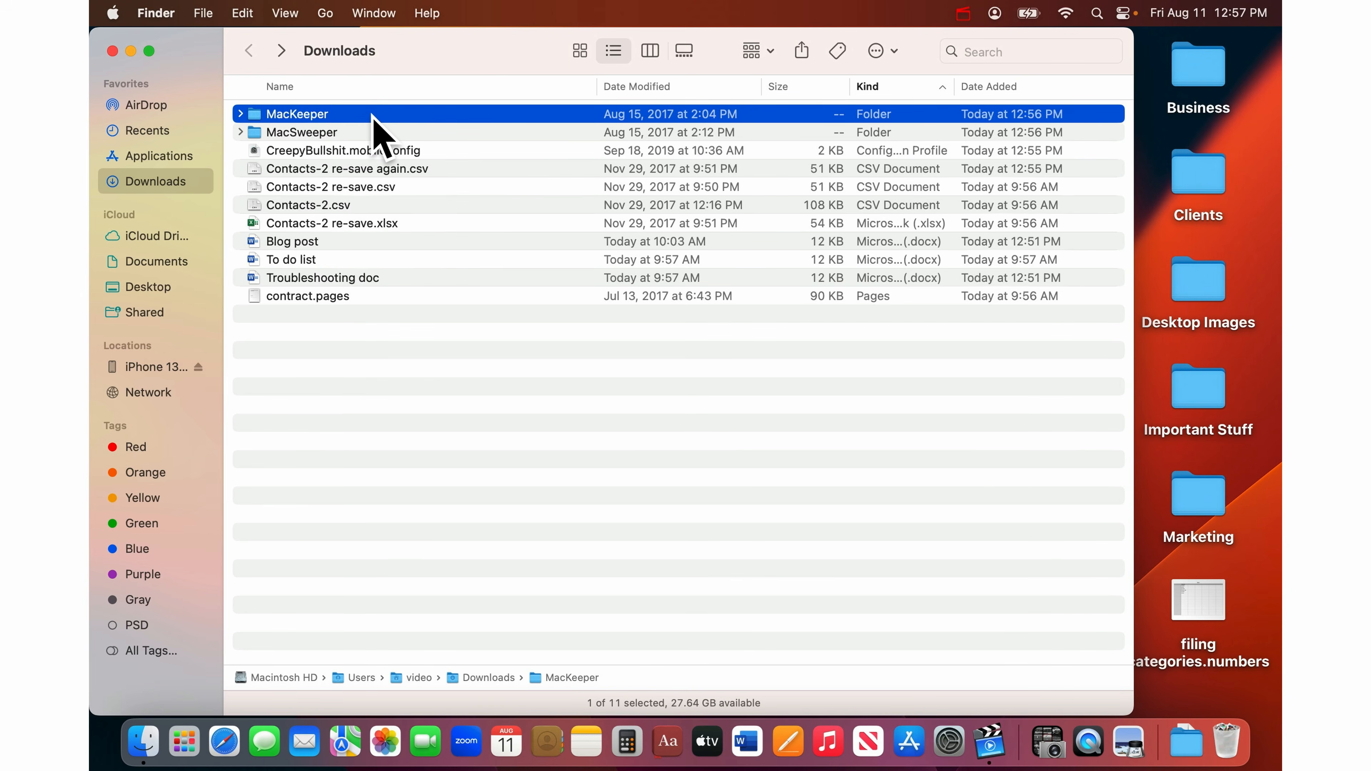
pyautogui.press('super+BackSpace')
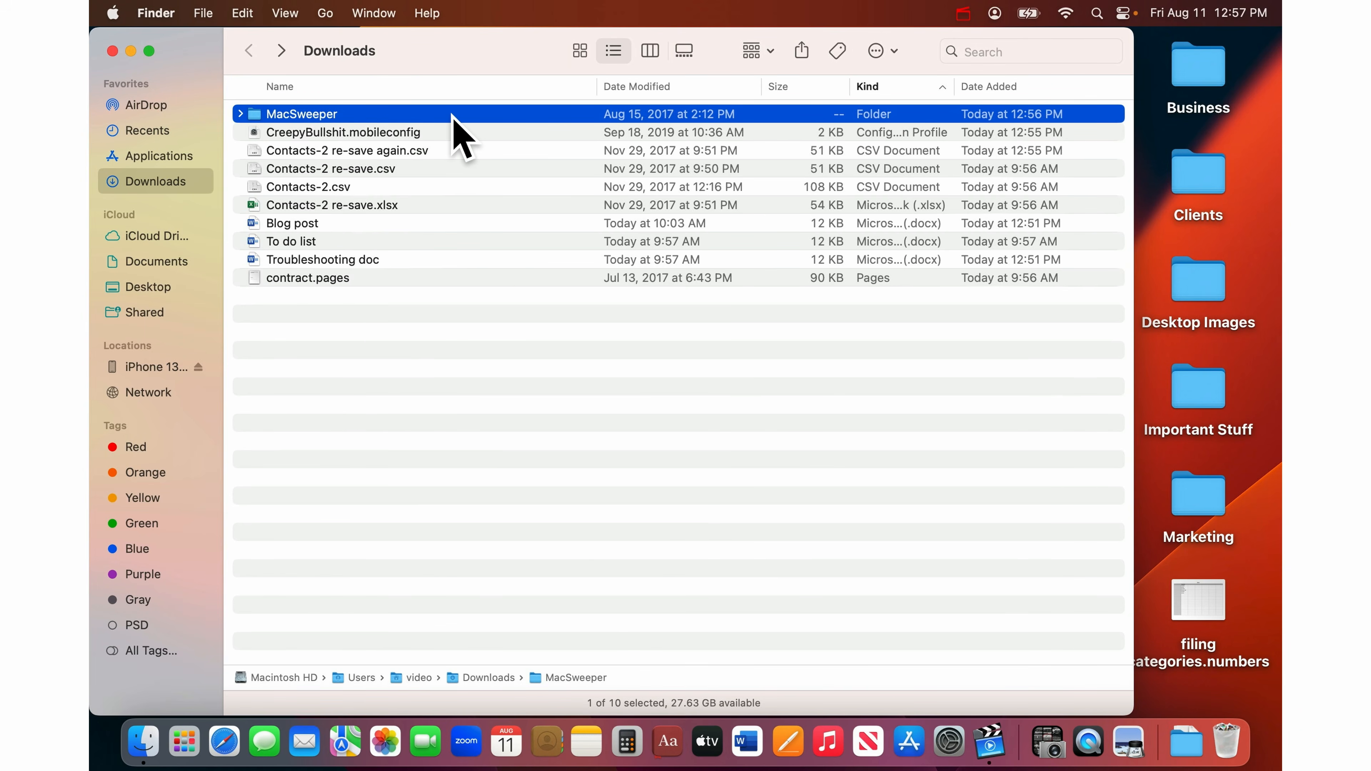
pyautogui.press('super+BackSpace')
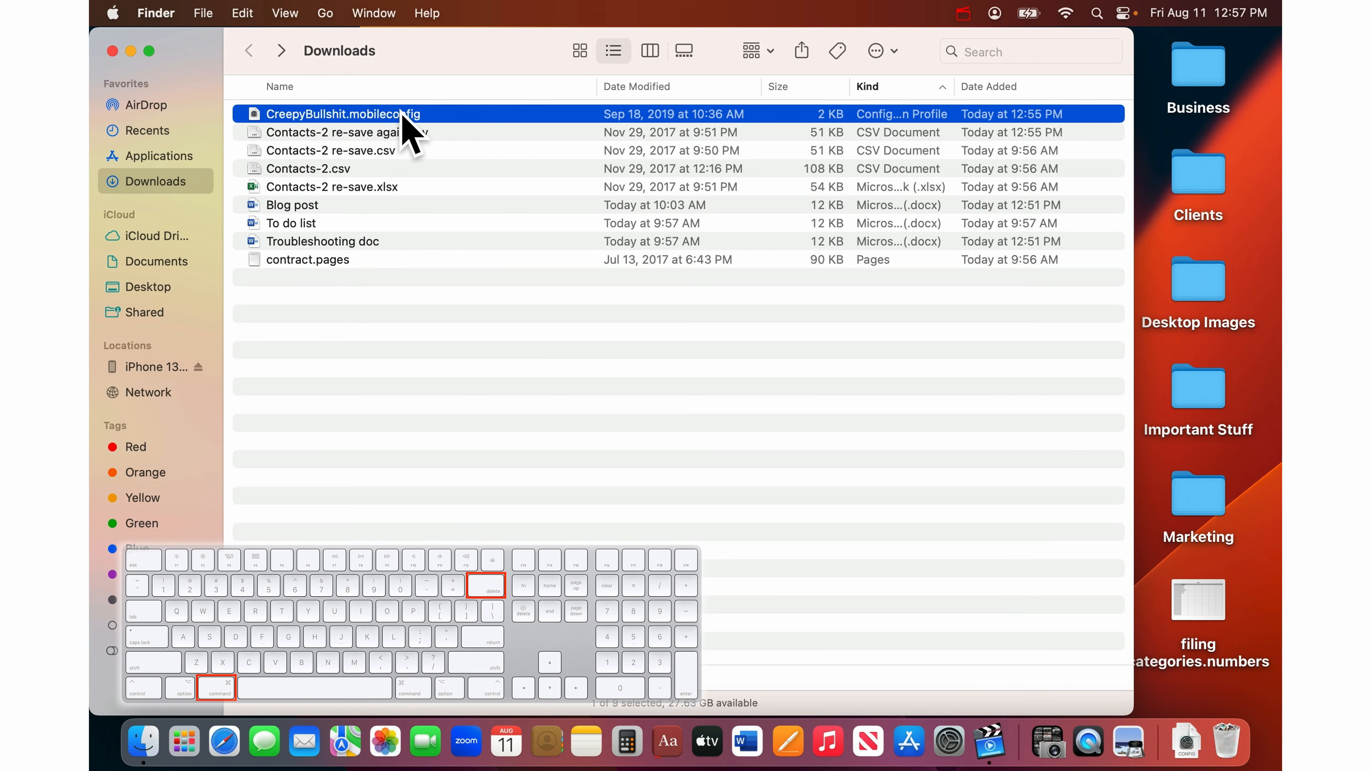
# - Trash CreepyBullshit.mobileconfig and Contacts-2 re-save again.csv, leaving 7 items
pyautogui.press('super+BackSpace')
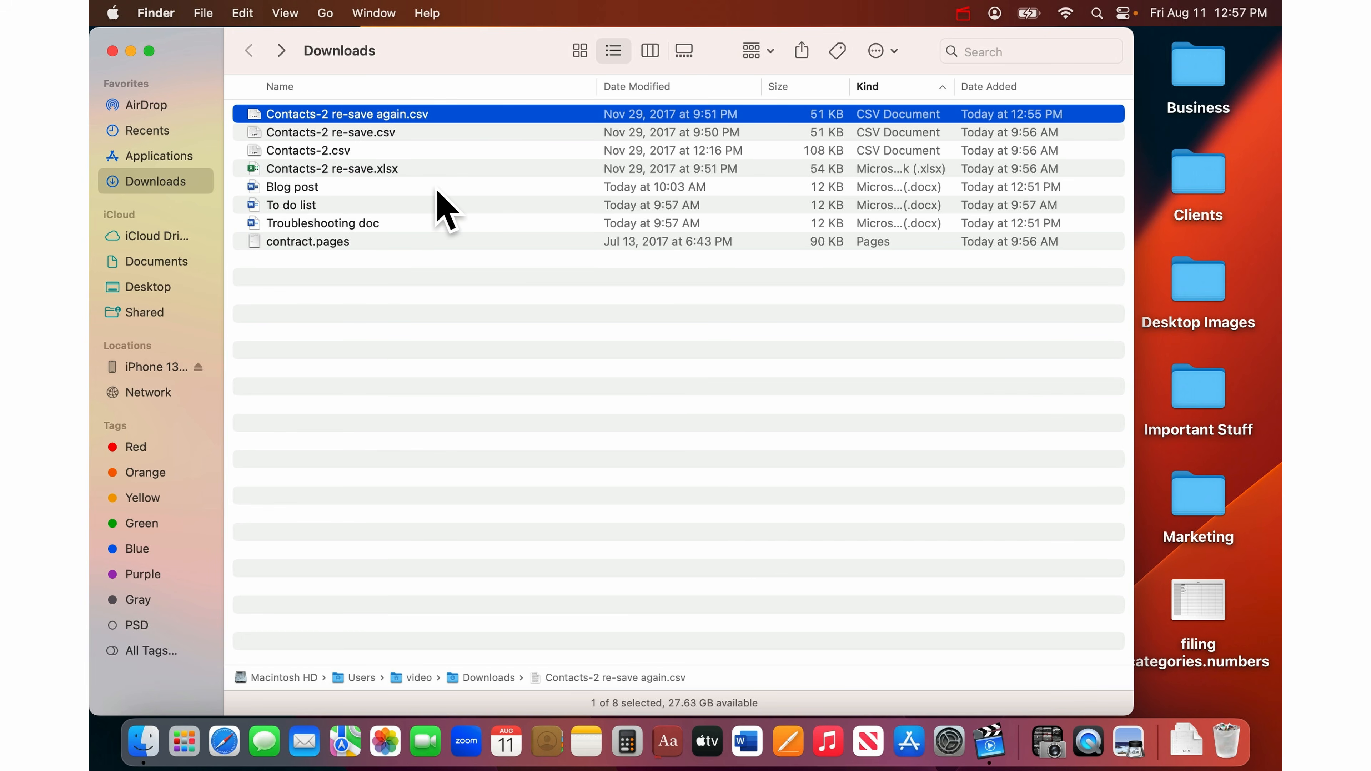
pyautogui.press('space')
pyautogui.press('super+BackSpace')
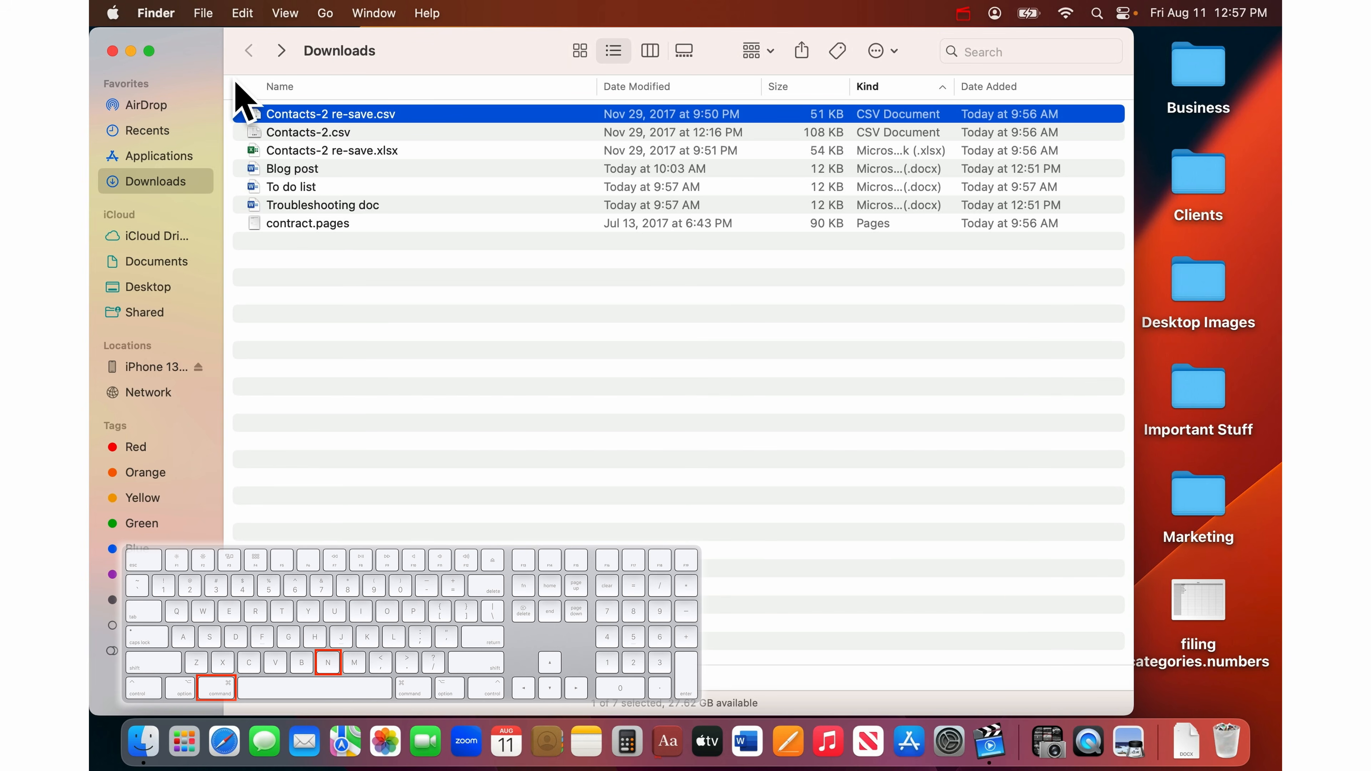
# - Open a second Finder window on Documents and place it beside the Downloads window
pyautogui.press('super+n')
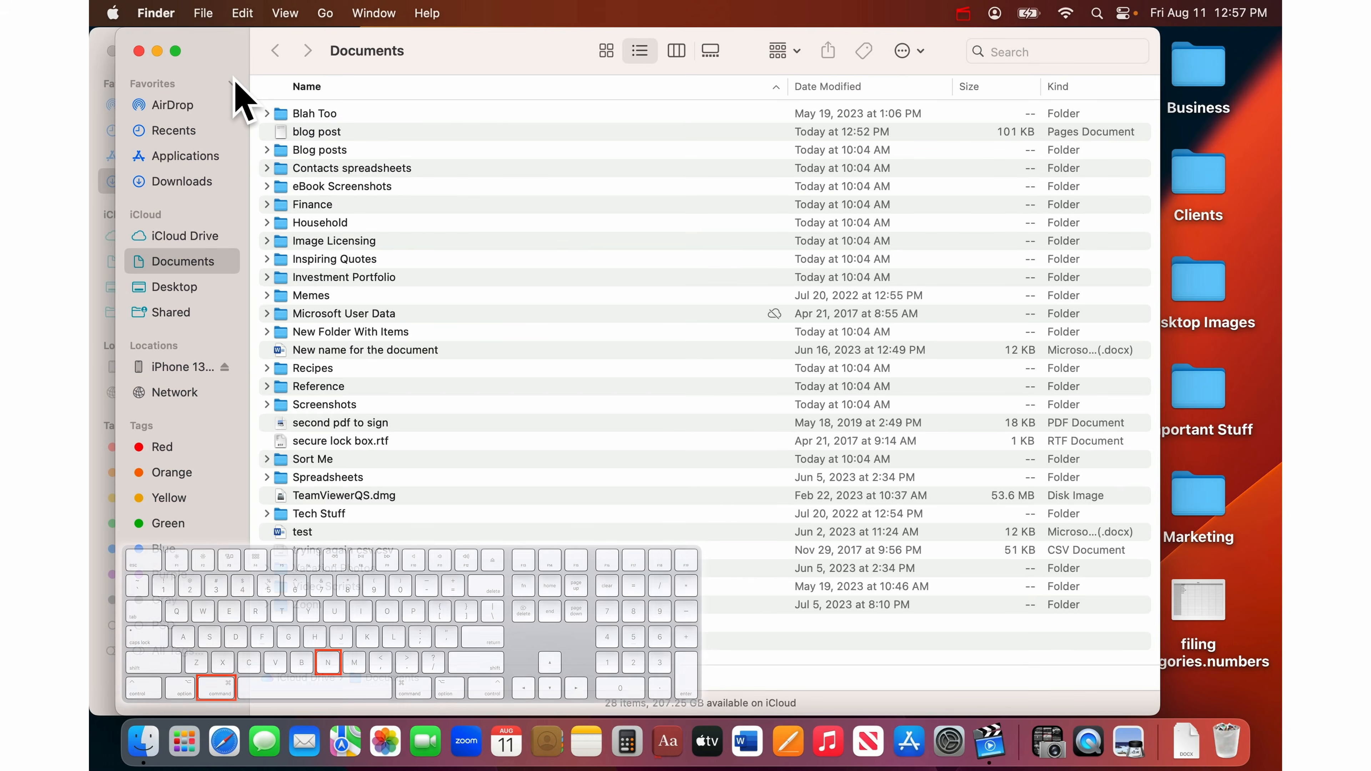
pyautogui.moveTo(214, 54); pyautogui.dragTo(673, 4)
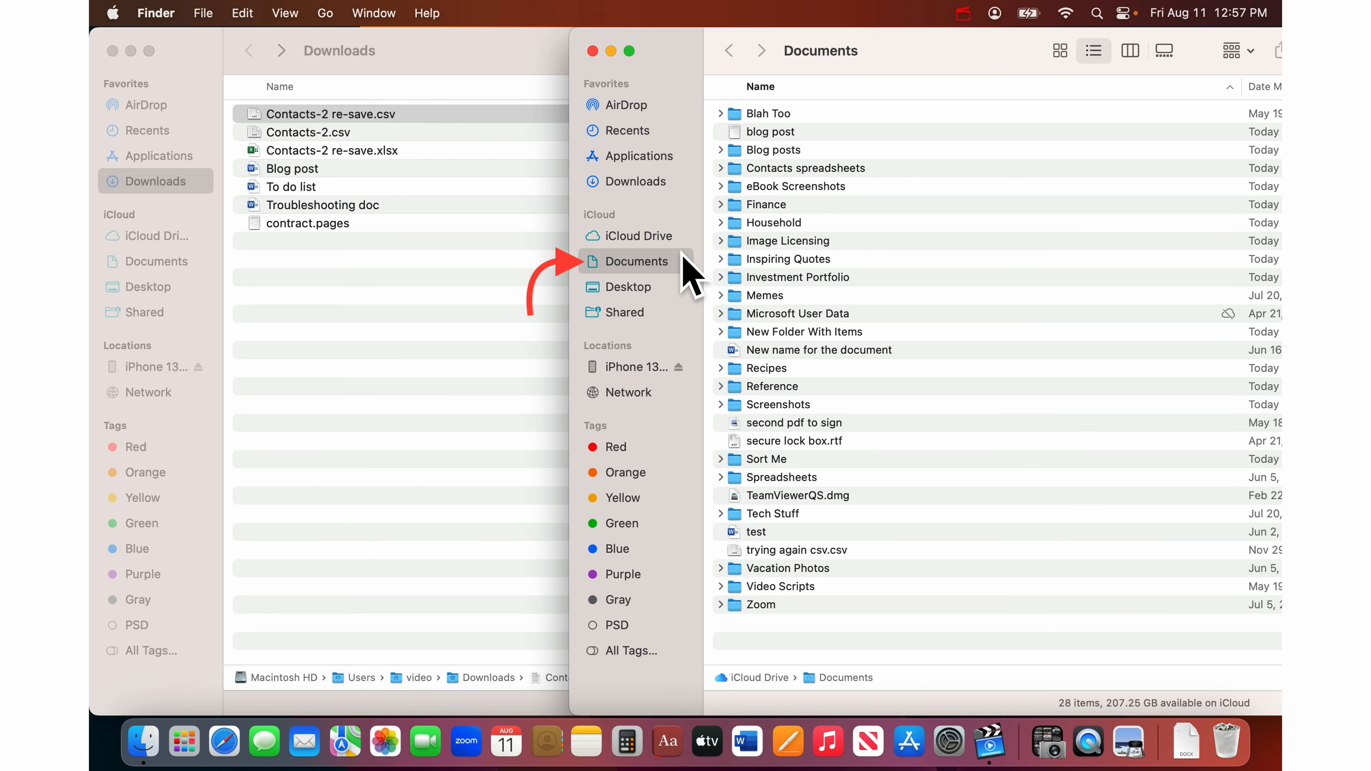
pyautogui.moveTo(681, 46); pyautogui.dragTo(621, 15)
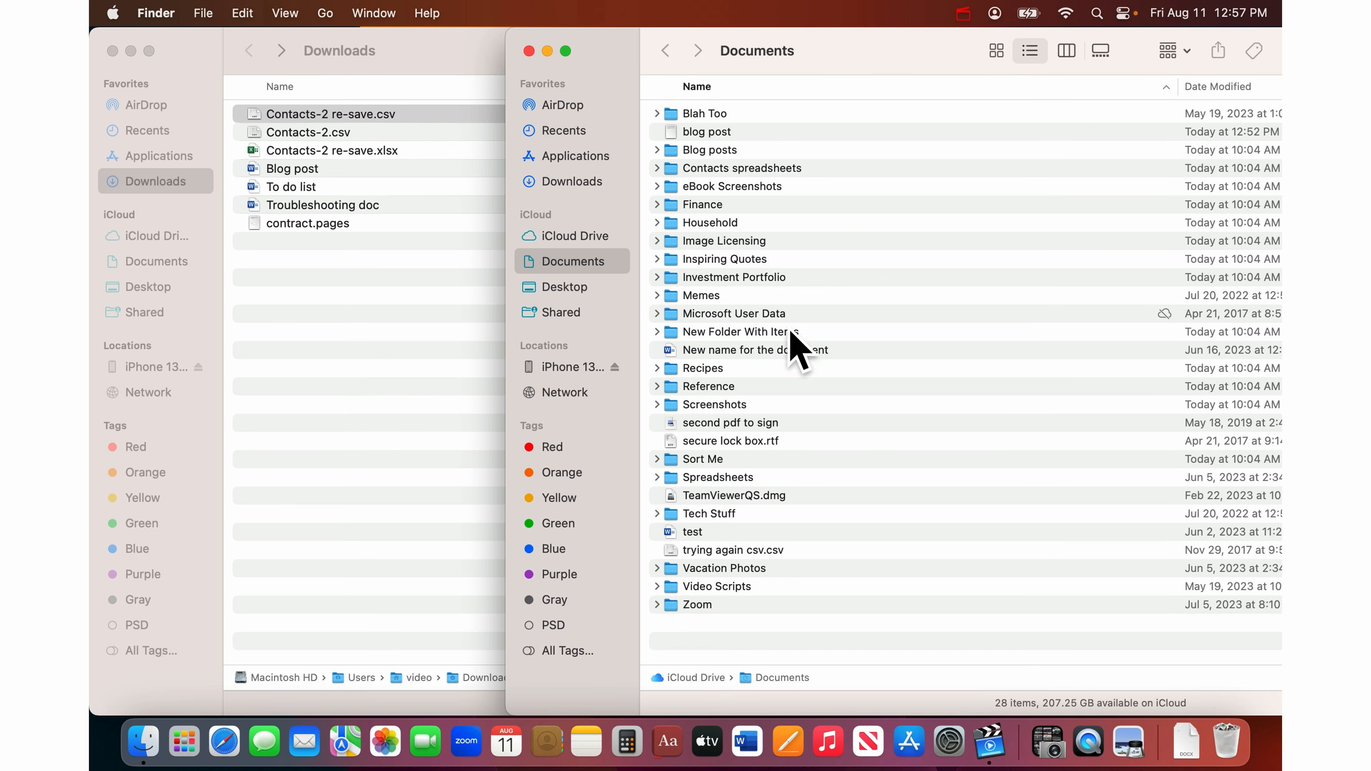
# - Create a Documents folder named 'Downloads to sort more carefully when I have time haha not likely who am I fooling' and open it
pyautogui.click(201, 9)
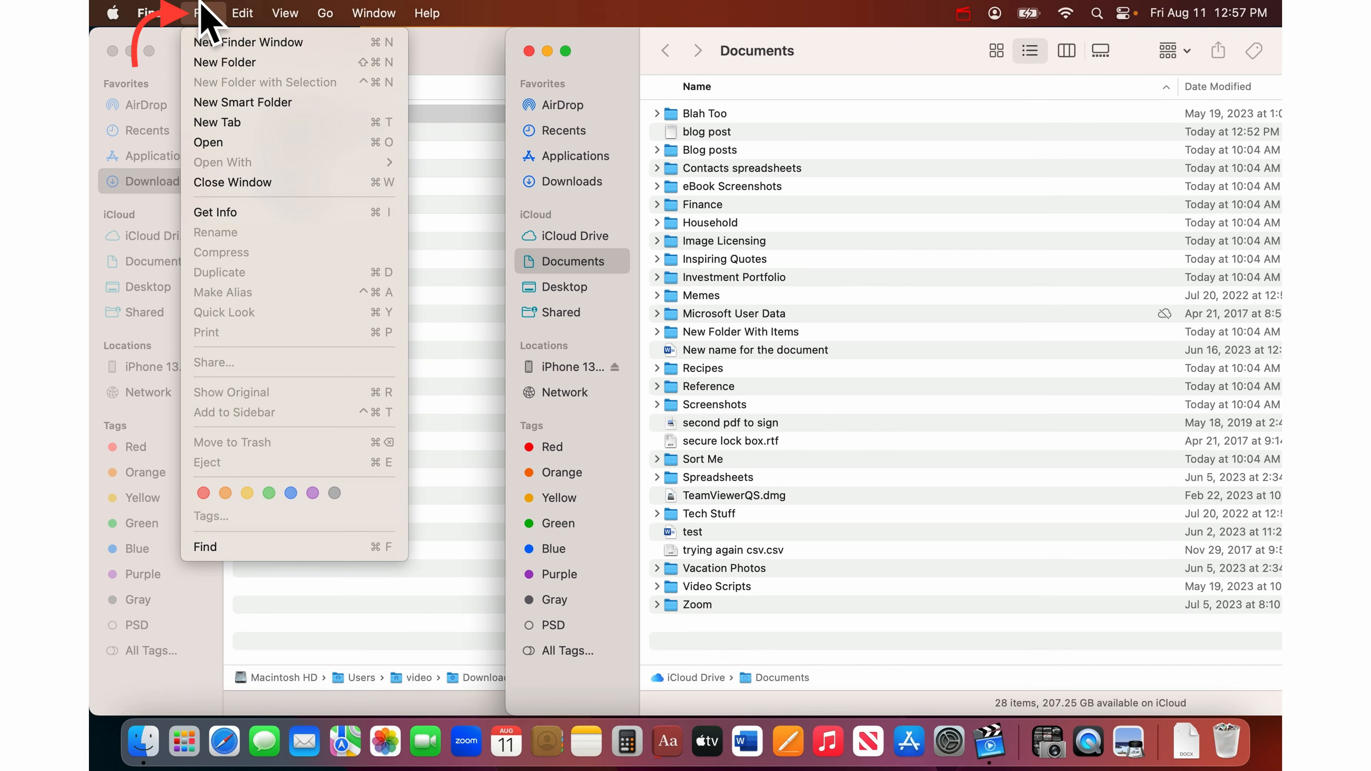
pyautogui.click(216, 62)
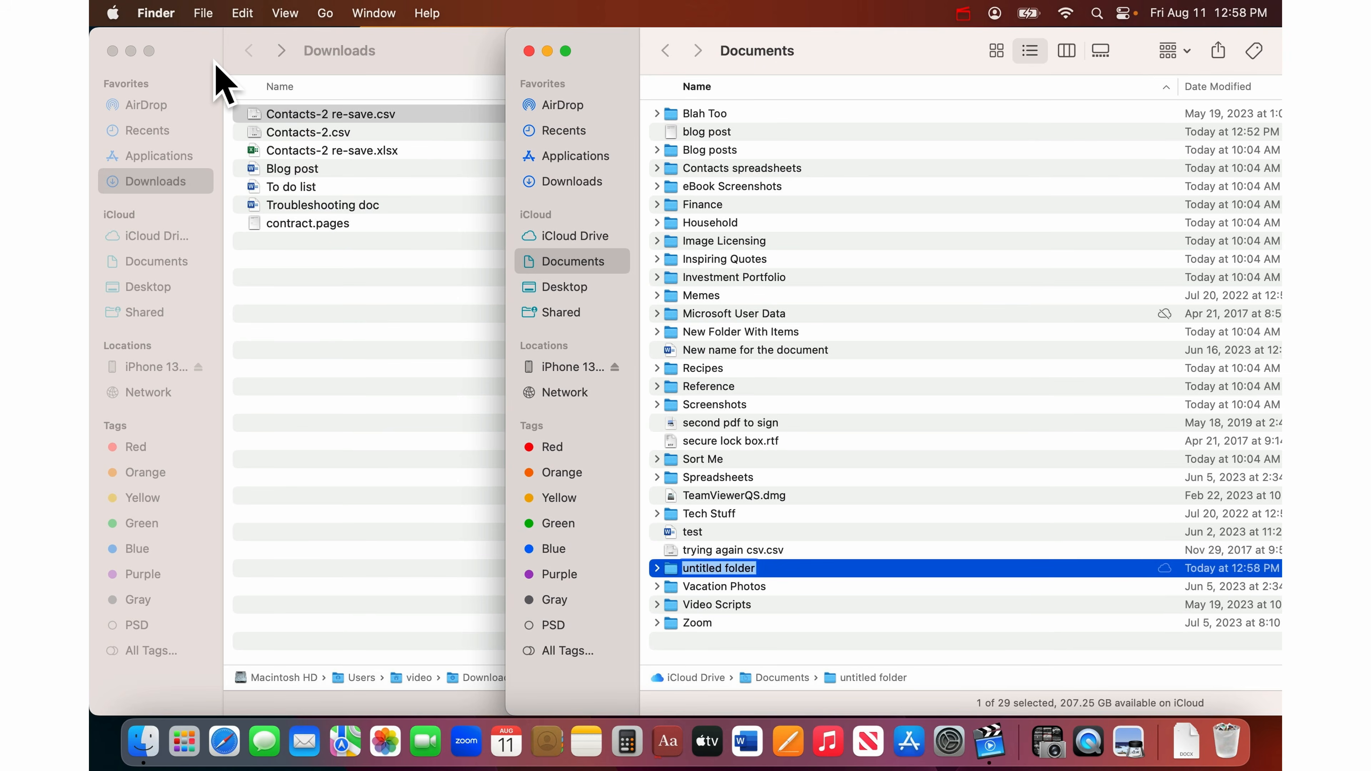
pyautogui.write('Downloads ')
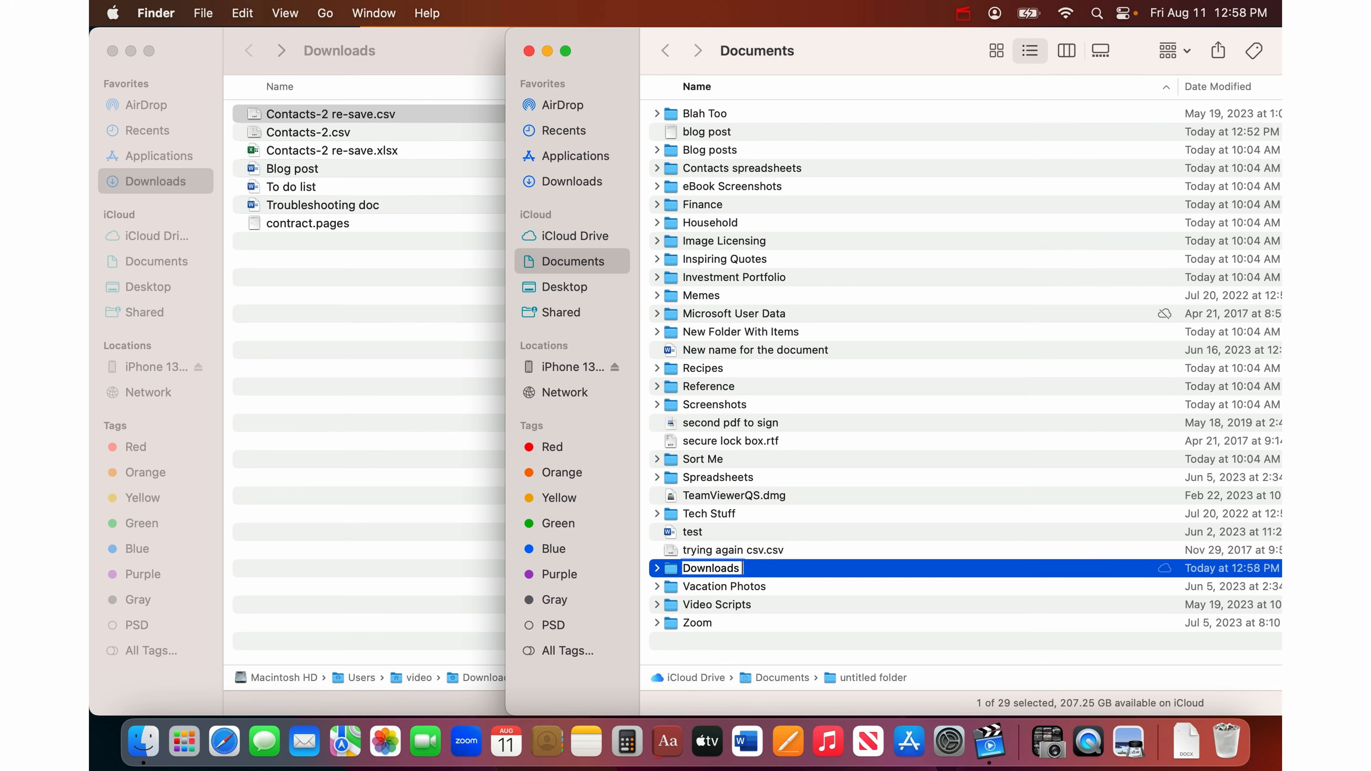
pyautogui.write('to sort more ca')
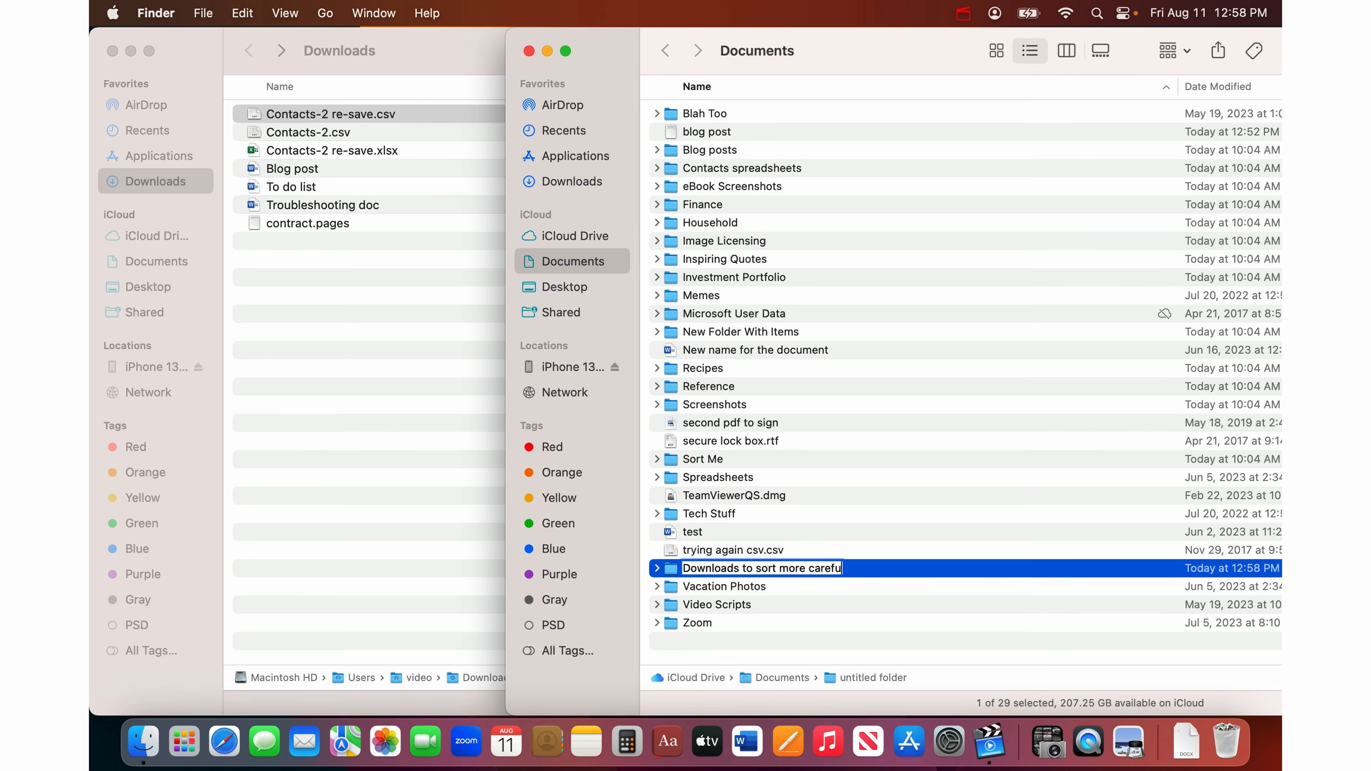
pyautogui.write('refully when I have ')
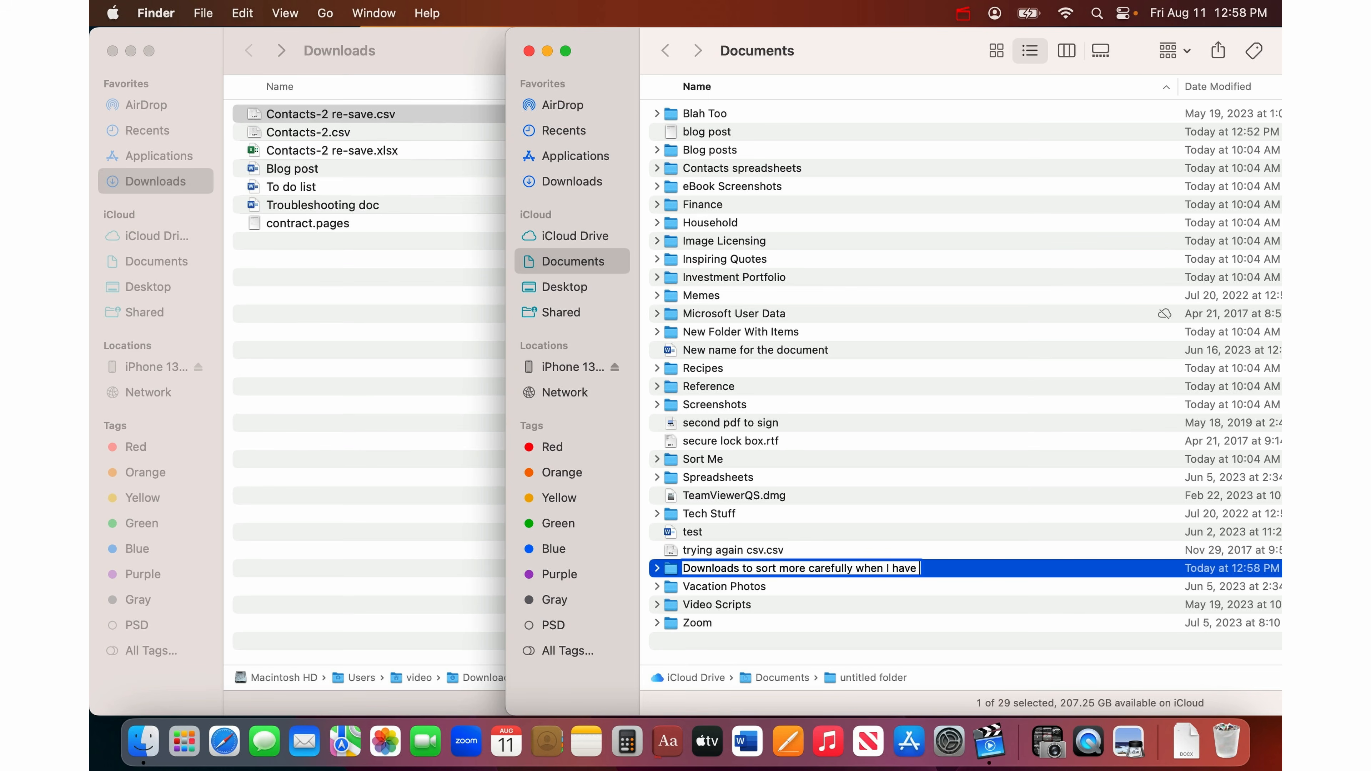
pyautogui.write('time haha not likely who')
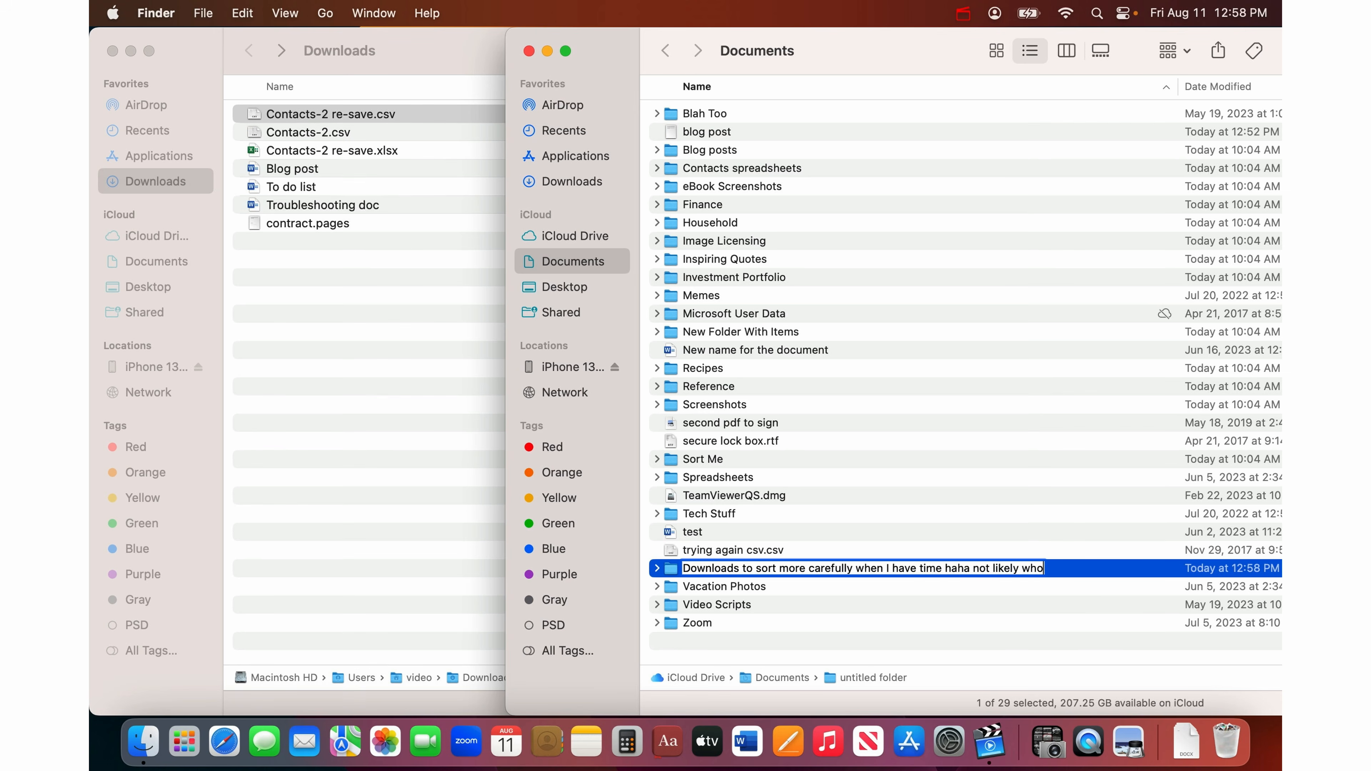
pyautogui.write(' am I fooling')
pyautogui.press('Return')
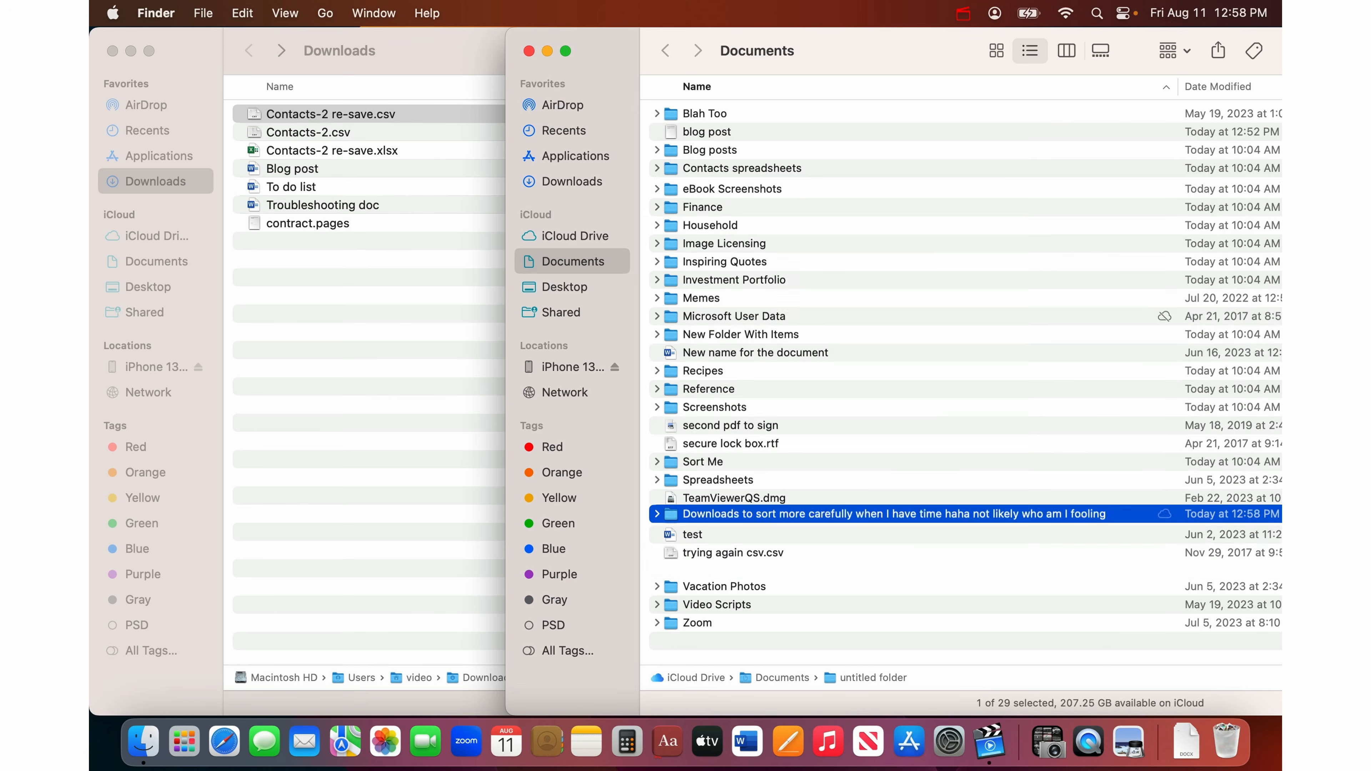
pyautogui.doubleClick(979, 202)
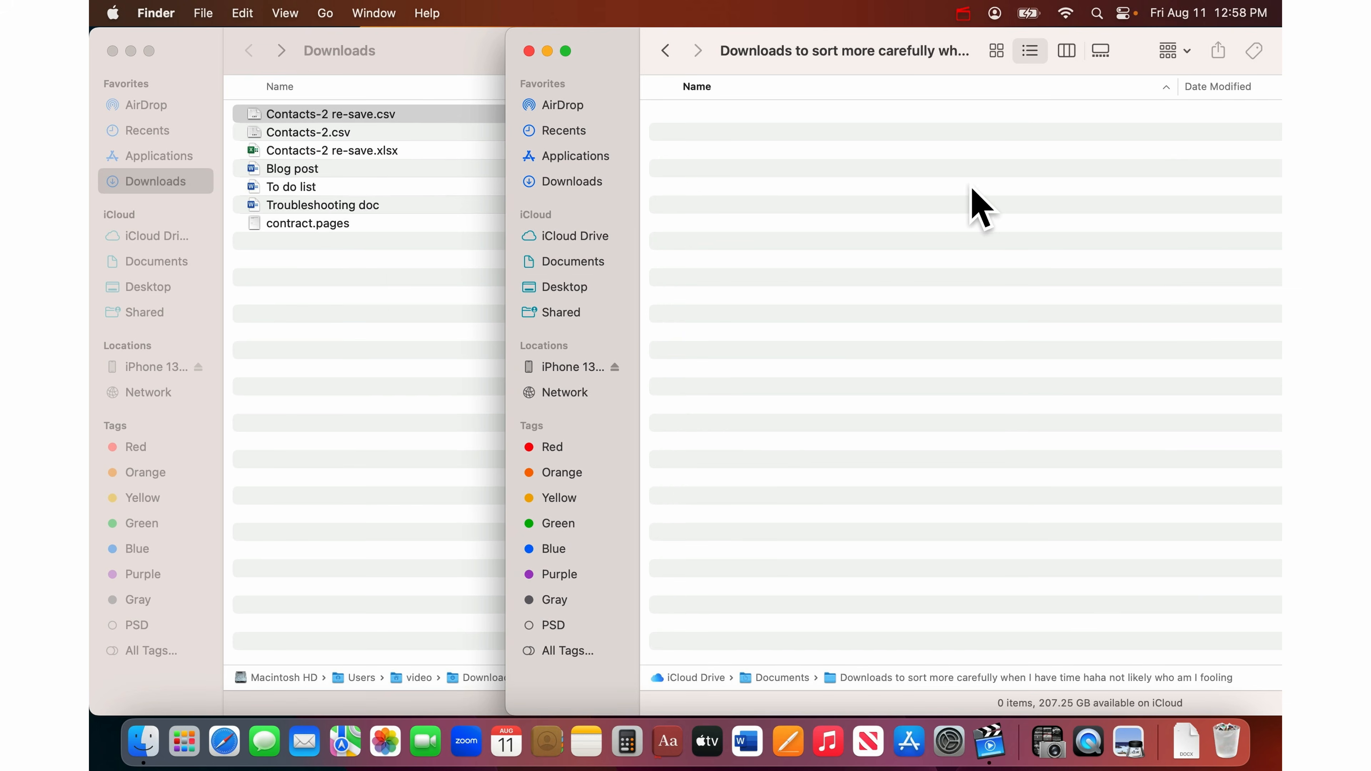
pyautogui.click(346, 304)
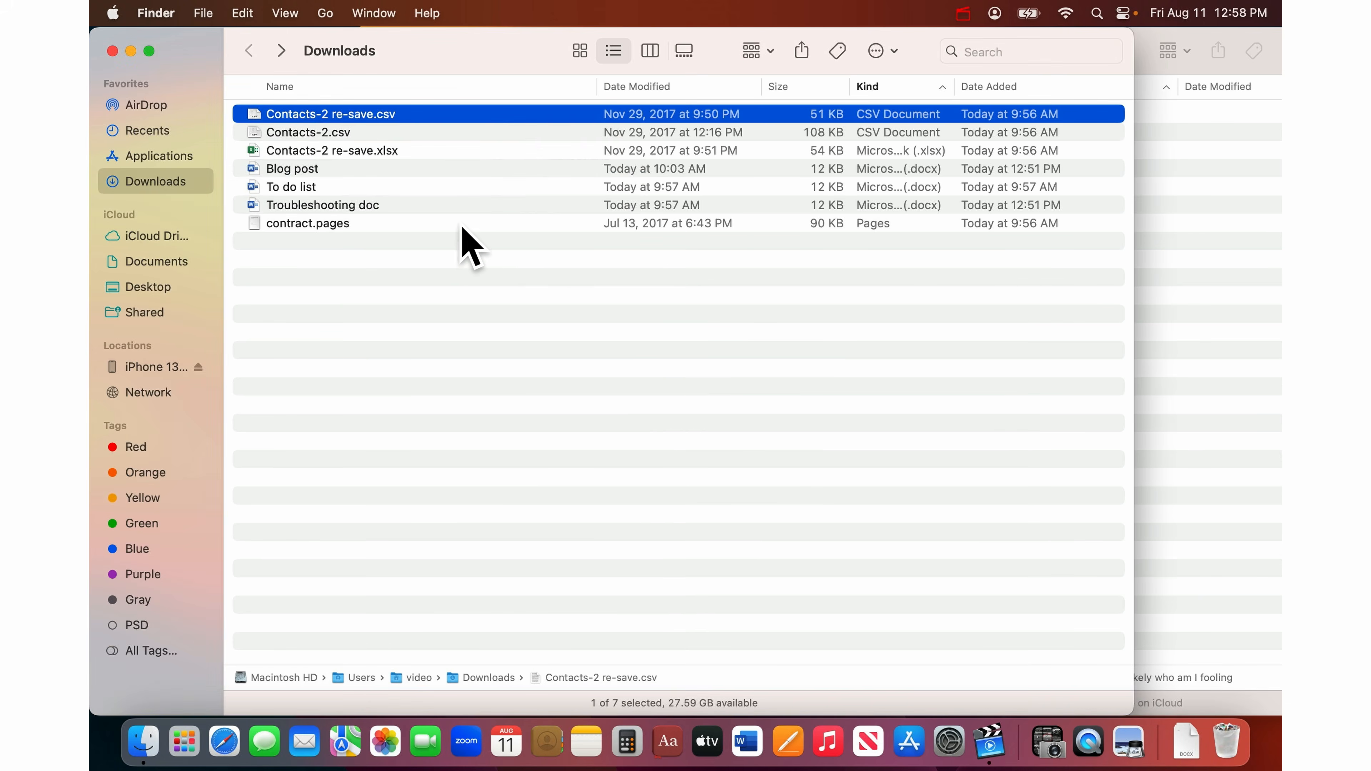
# - Marquee-select the seven leftover Downloads files and drag them into the new folder's window
pyautogui.moveTo(456, 228); pyautogui.dragTo(454, 84)
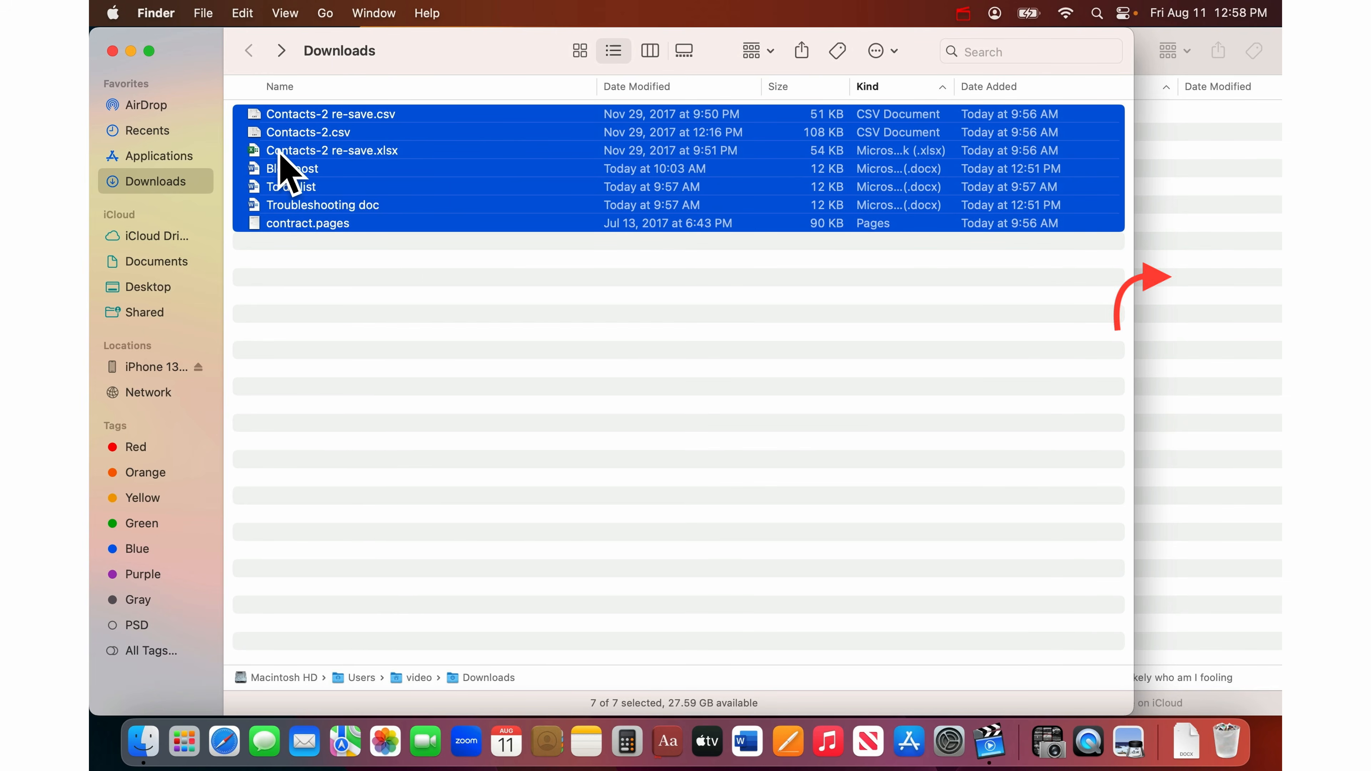
pyautogui.moveTo(283, 162); pyautogui.dragTo(1209, 315)
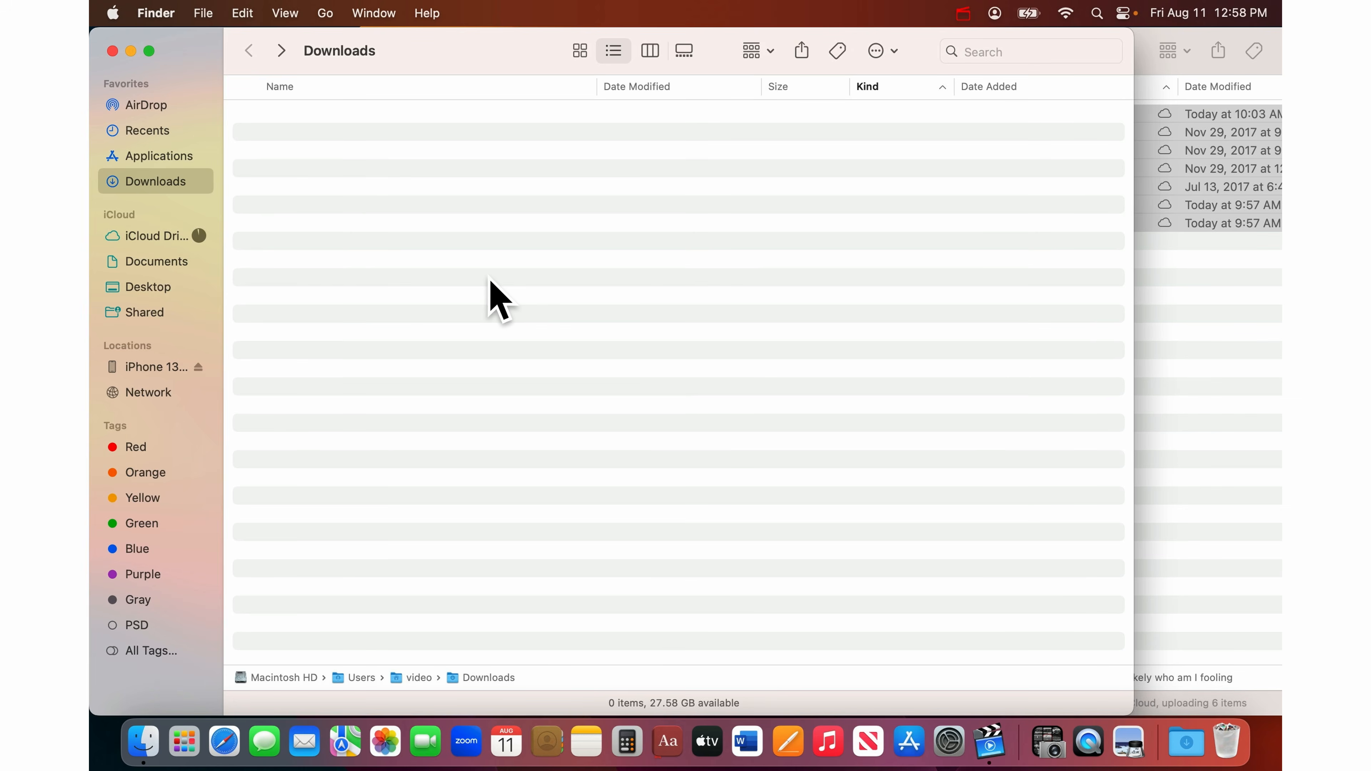
pyautogui.click(1208, 336)
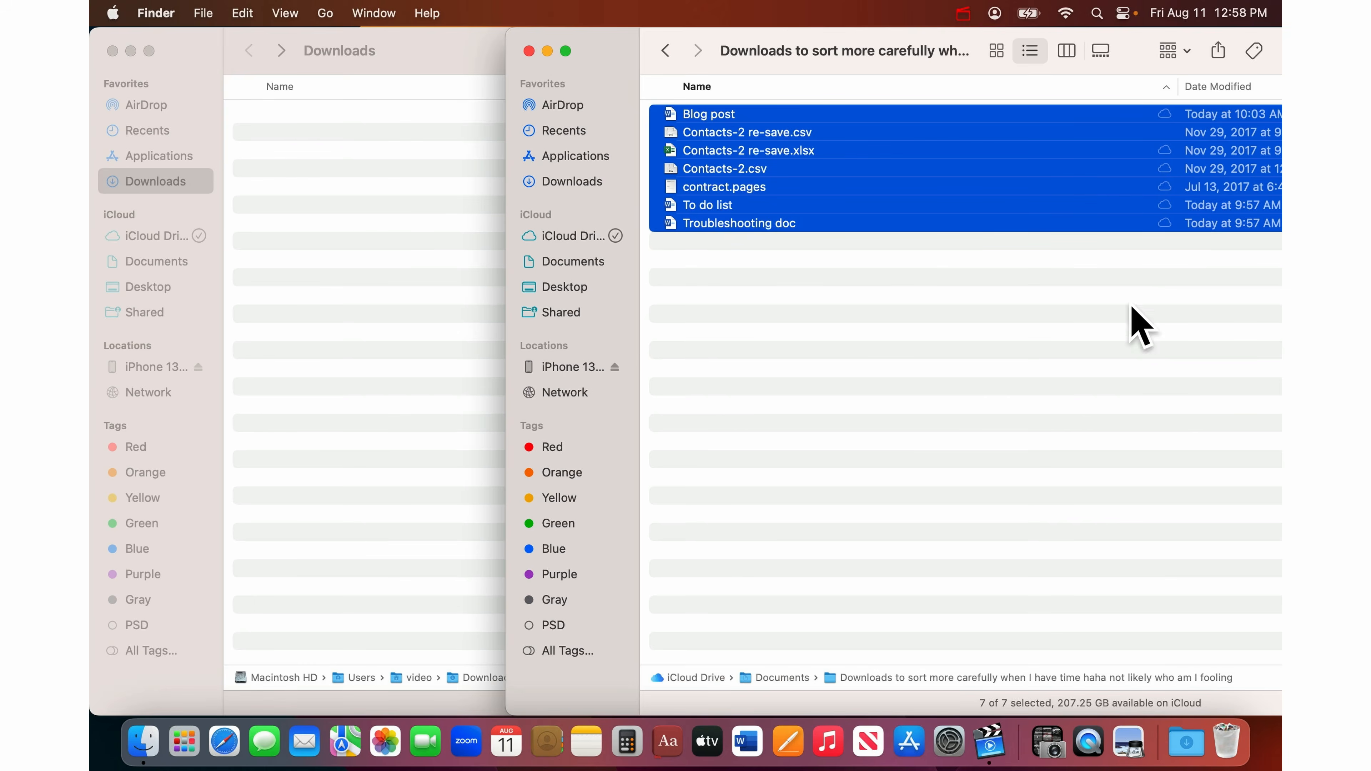
pyautogui.click(822, 306)
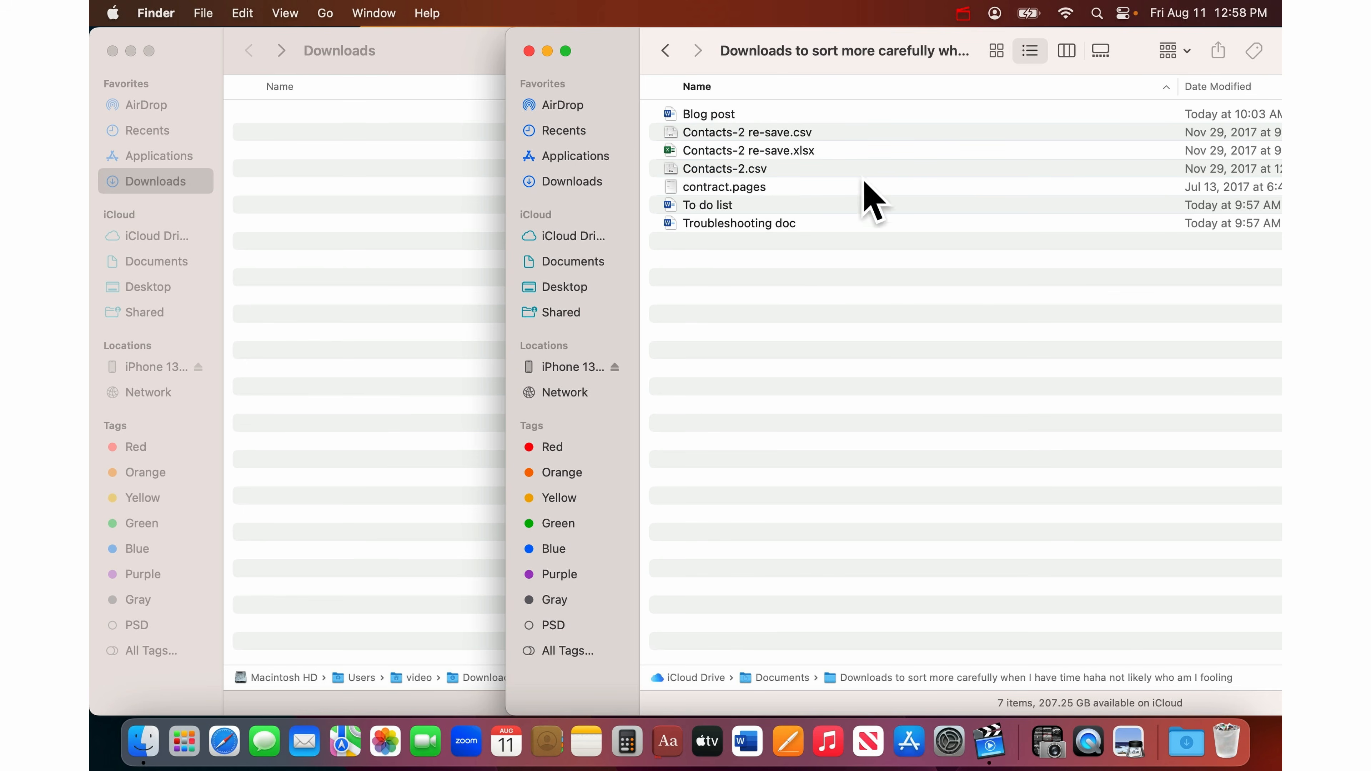